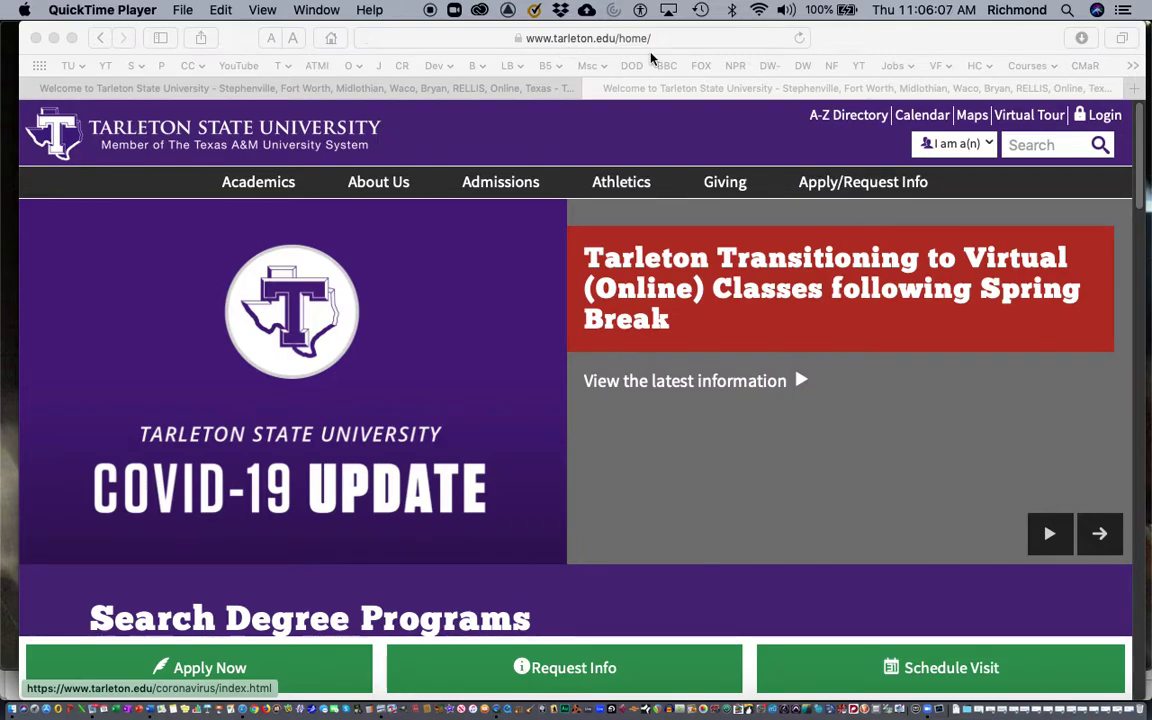
Go from the university's Faculty / Staff page to the Canvas login and sign in with the Tarleton NTNET account.
left_click(988, 142)
left_click(985, 144)
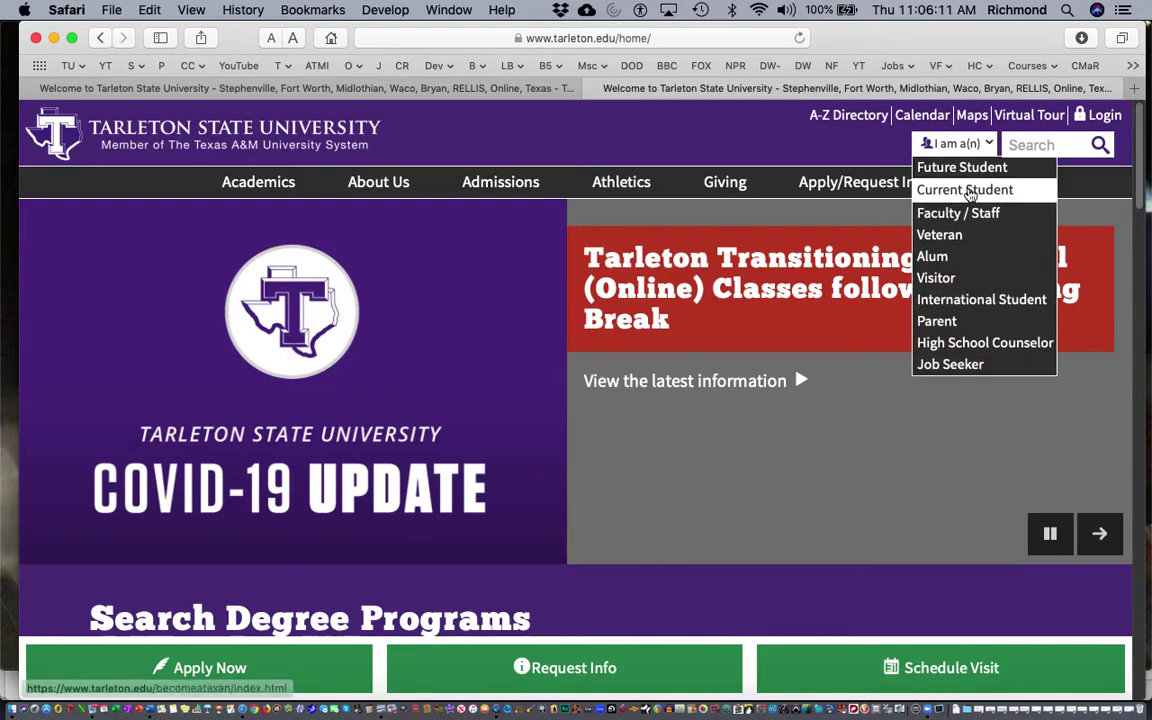
left_click(957, 213)
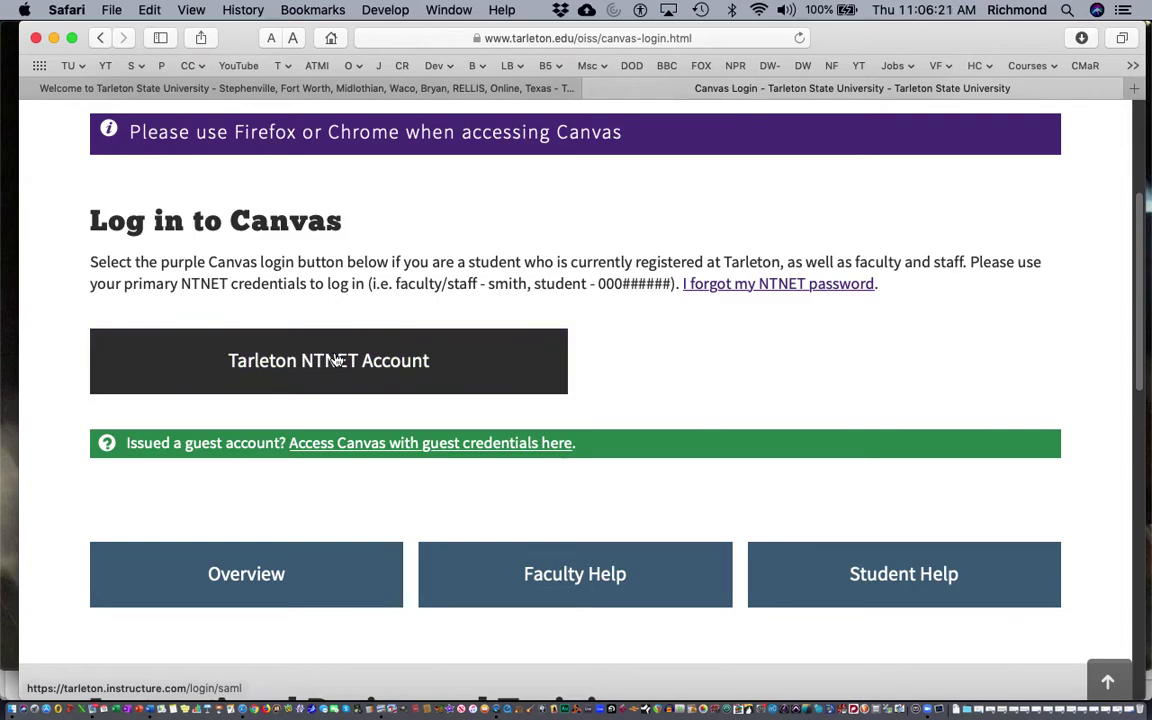
left_click(335, 360)
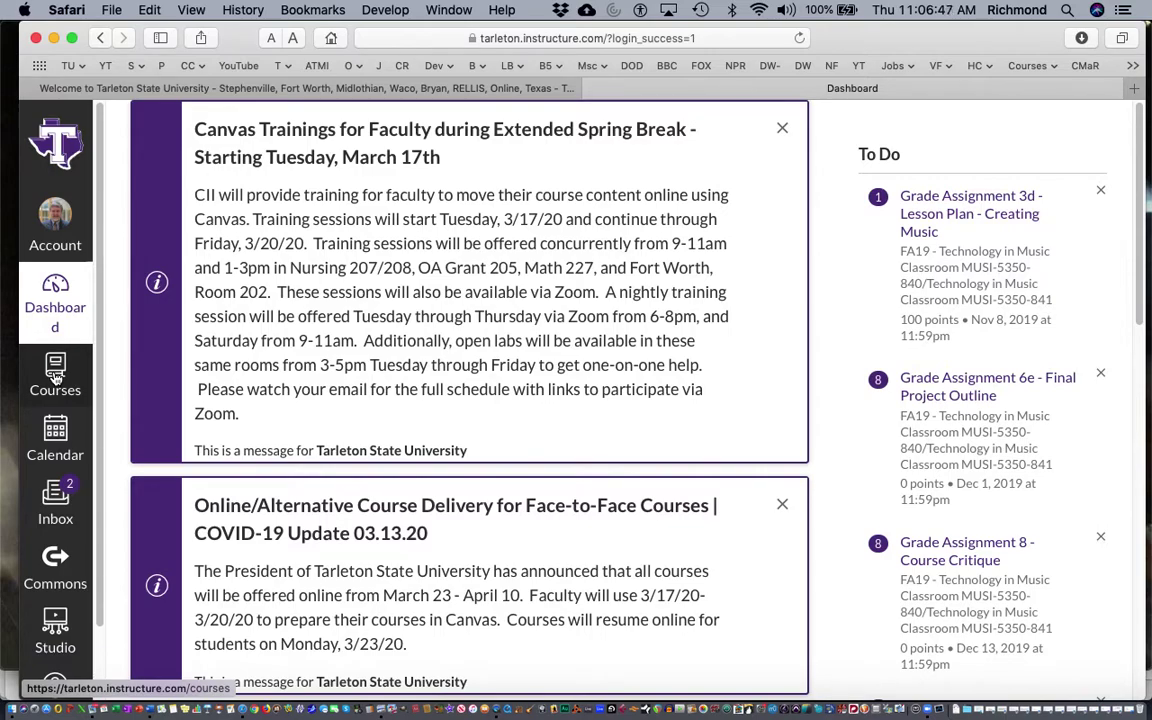
Open the Canvas inbox and filter it to the favorite course SP20 - Popular Music in America MUSI-1310-010.
left_click(55, 503)
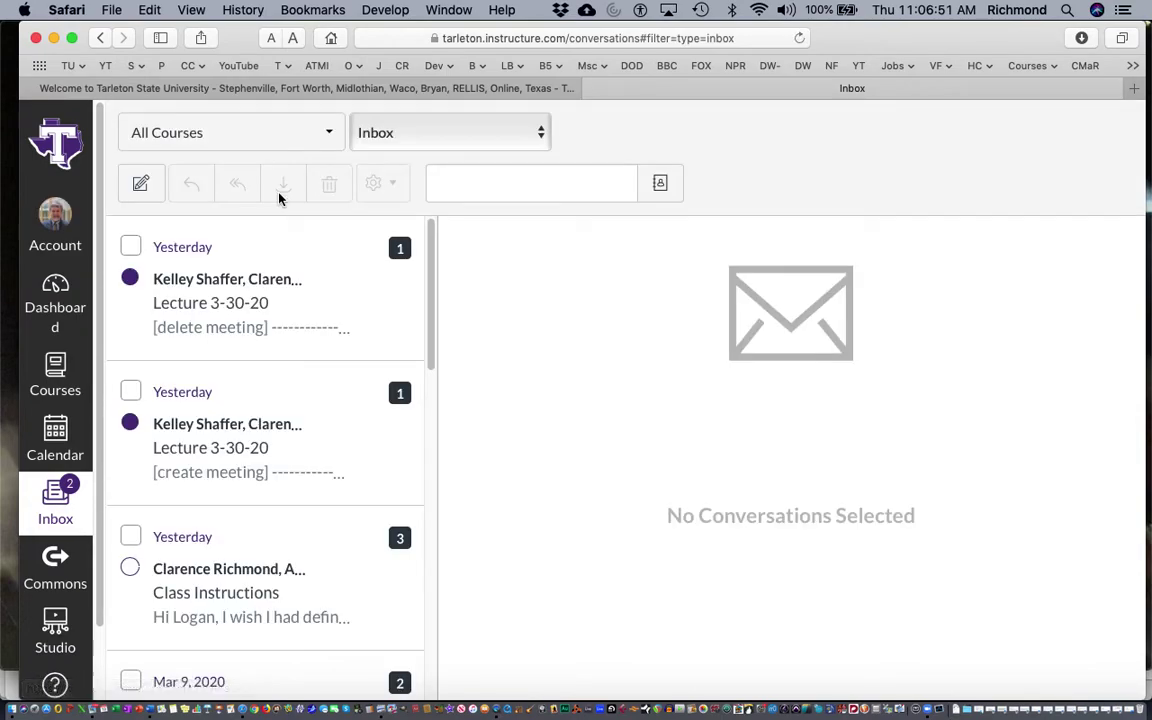
left_click(329, 138)
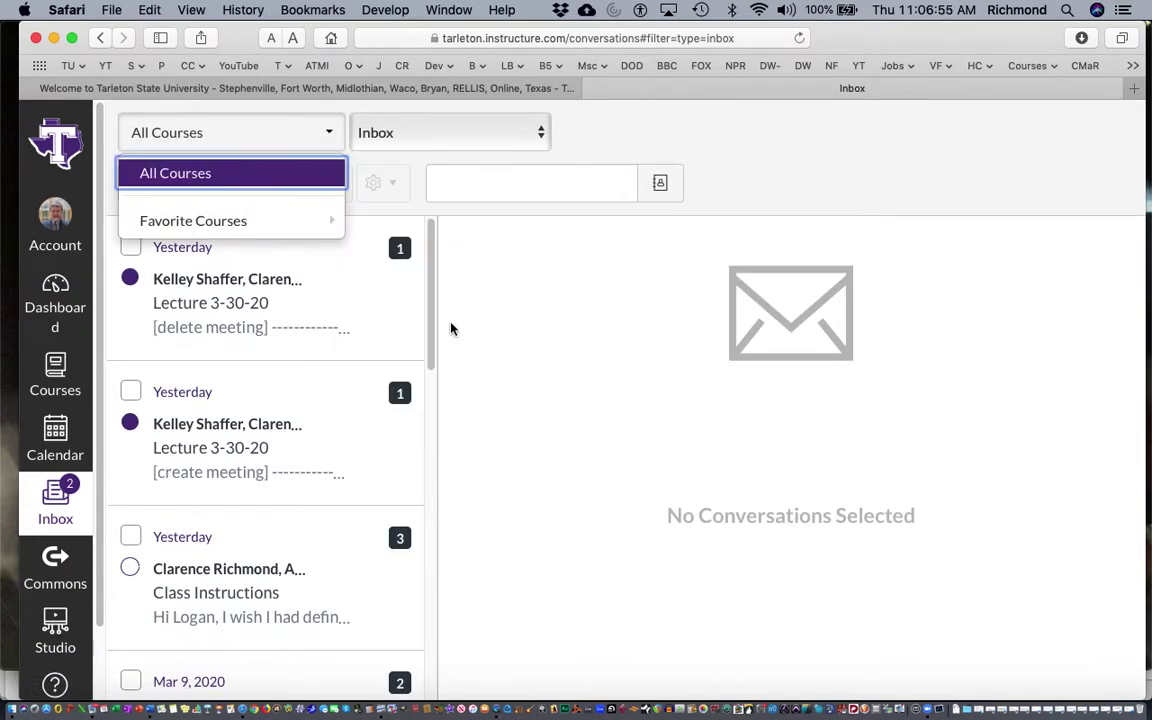
mouse_move(263, 212)
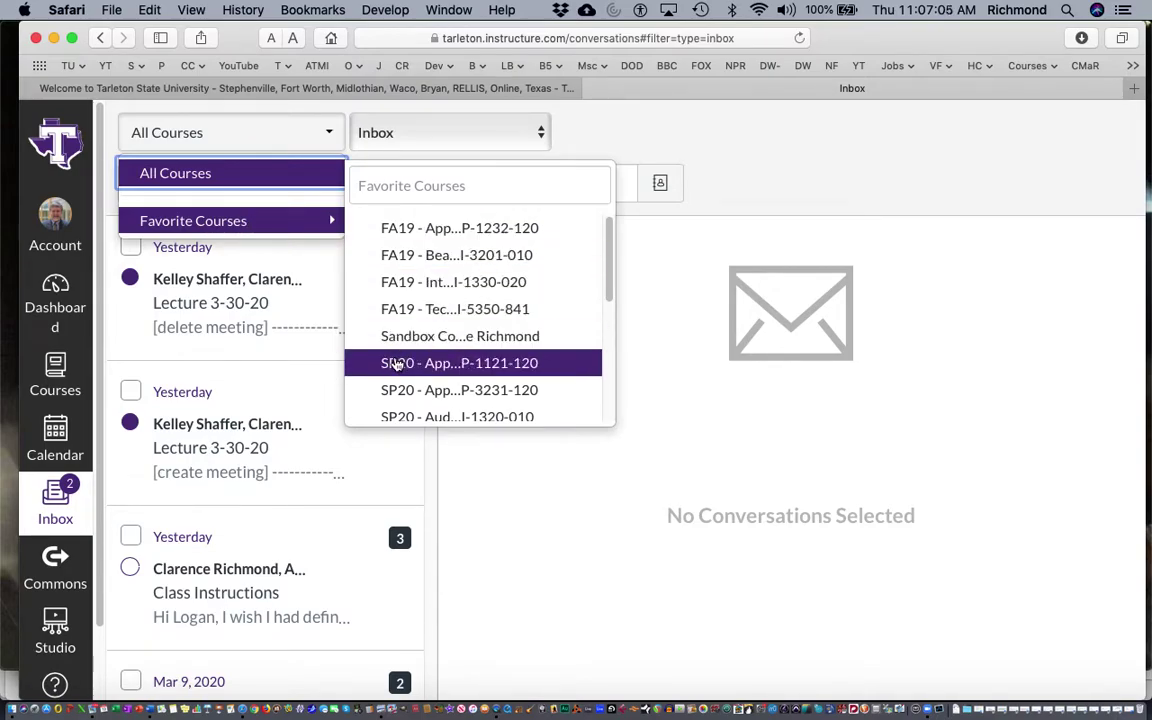
scroll(415, 378, "down", 6)
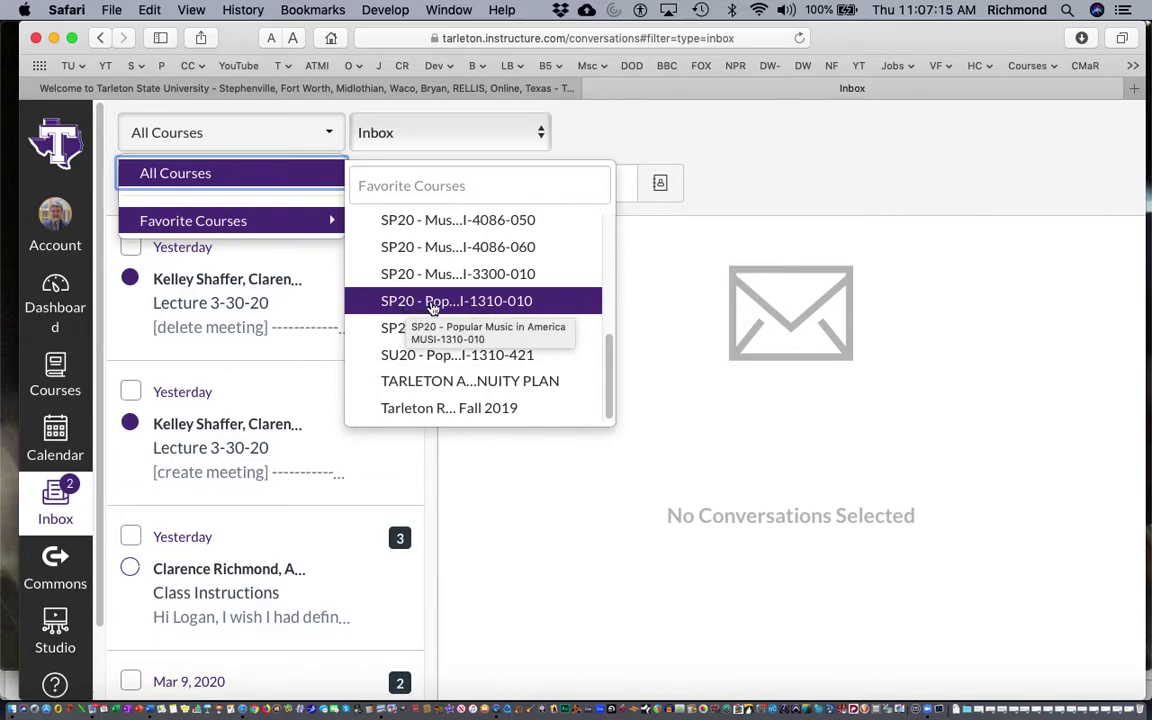
left_click(432, 304)
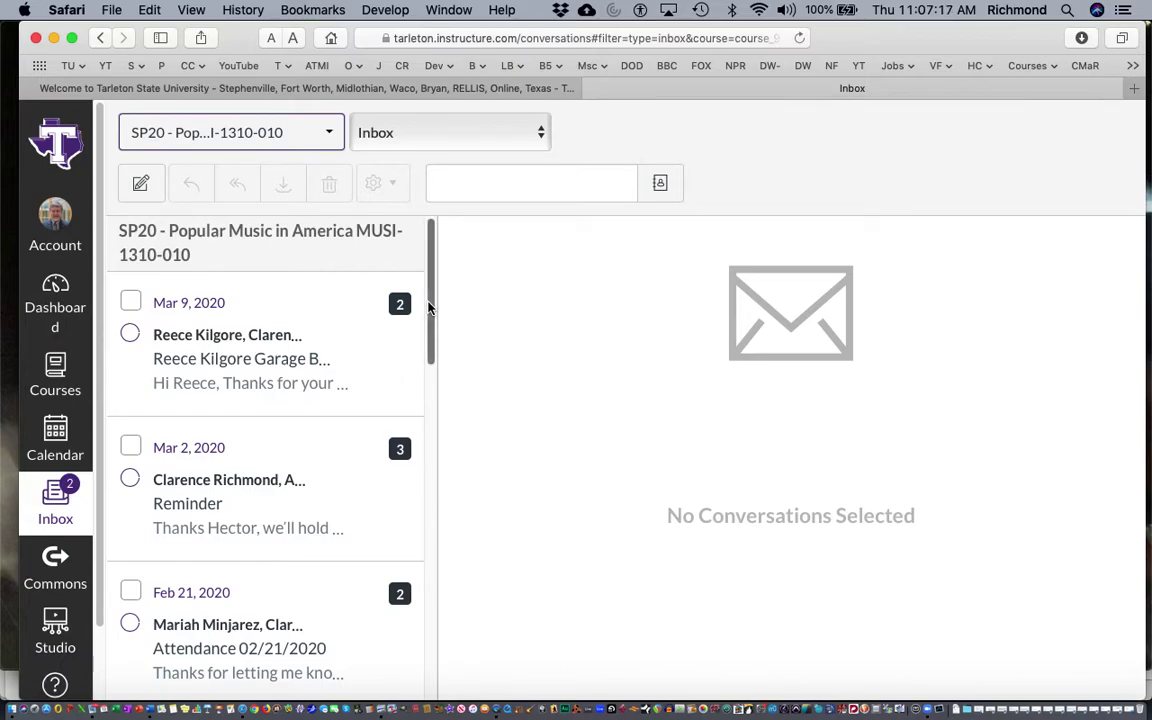
Compose a message to everyone in SP20 - Popular Music in America MUSI-1310-010 with the subject "Class Instructions".
left_click(142, 186)
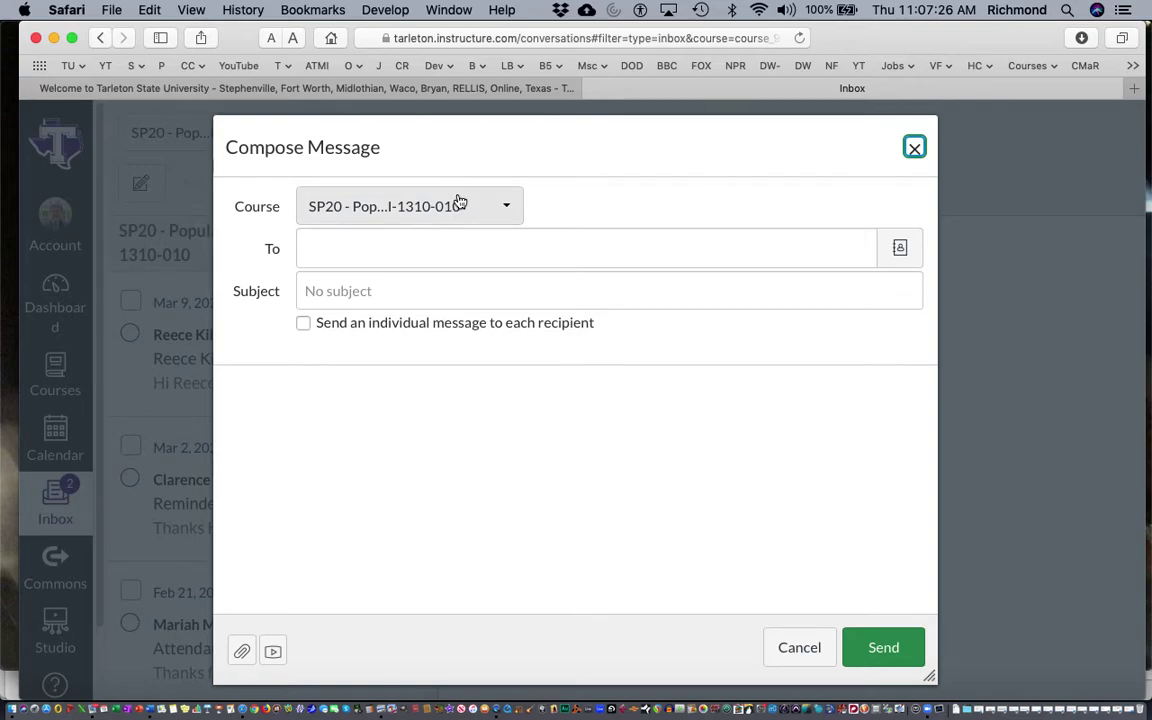
left_click(900, 249)
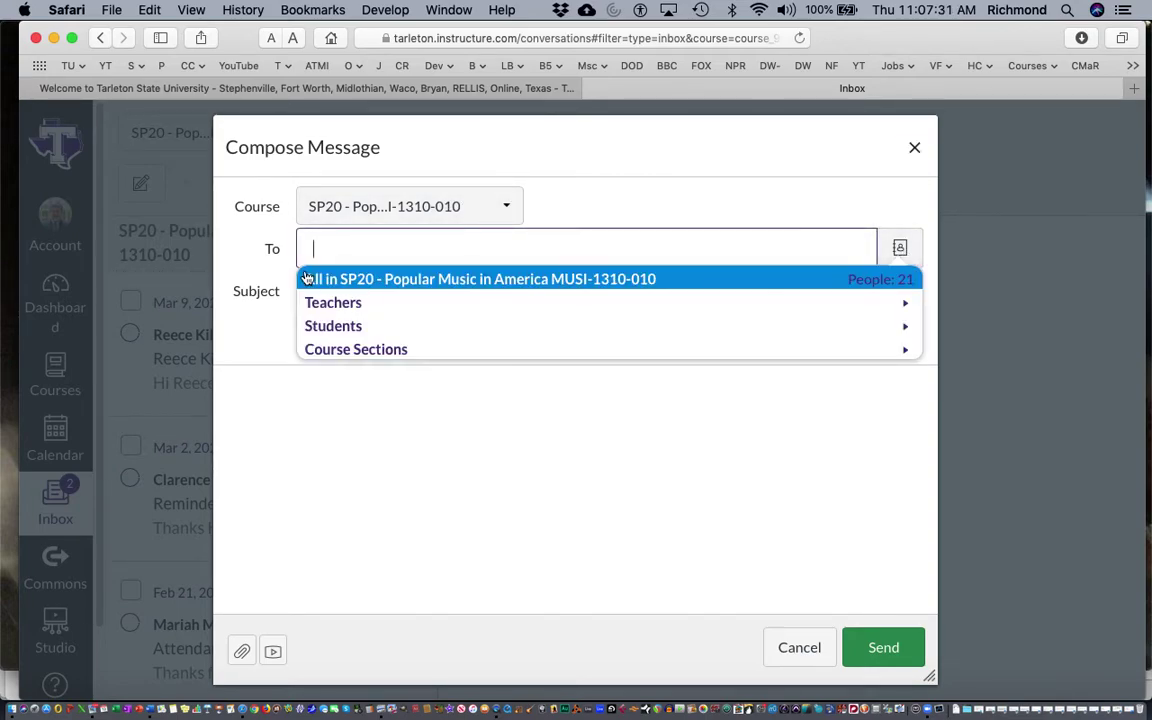
left_click(316, 281)
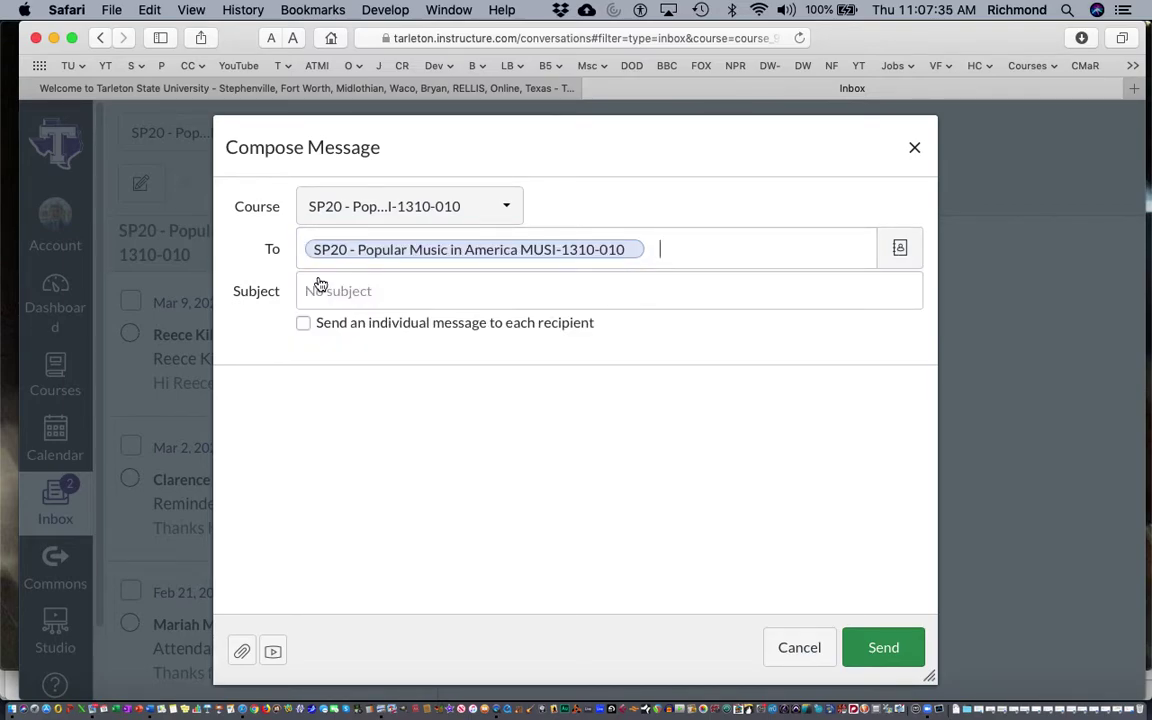
left_click(361, 295)
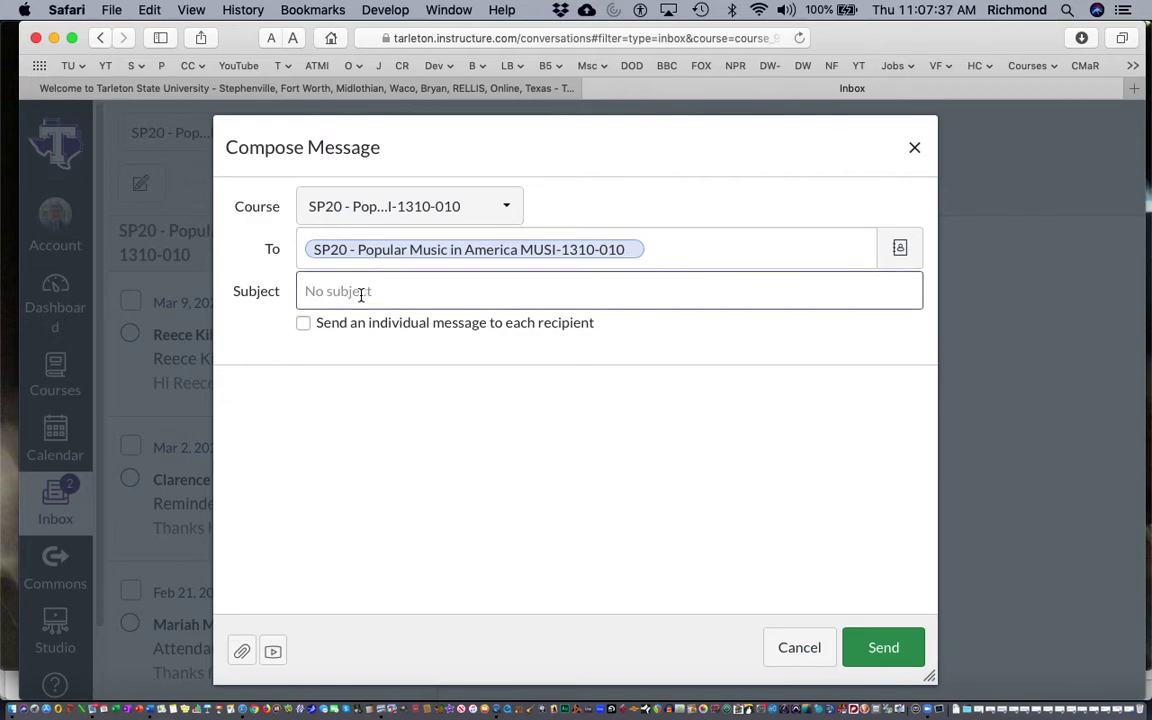
type("Class Instructions")
key("Tab")
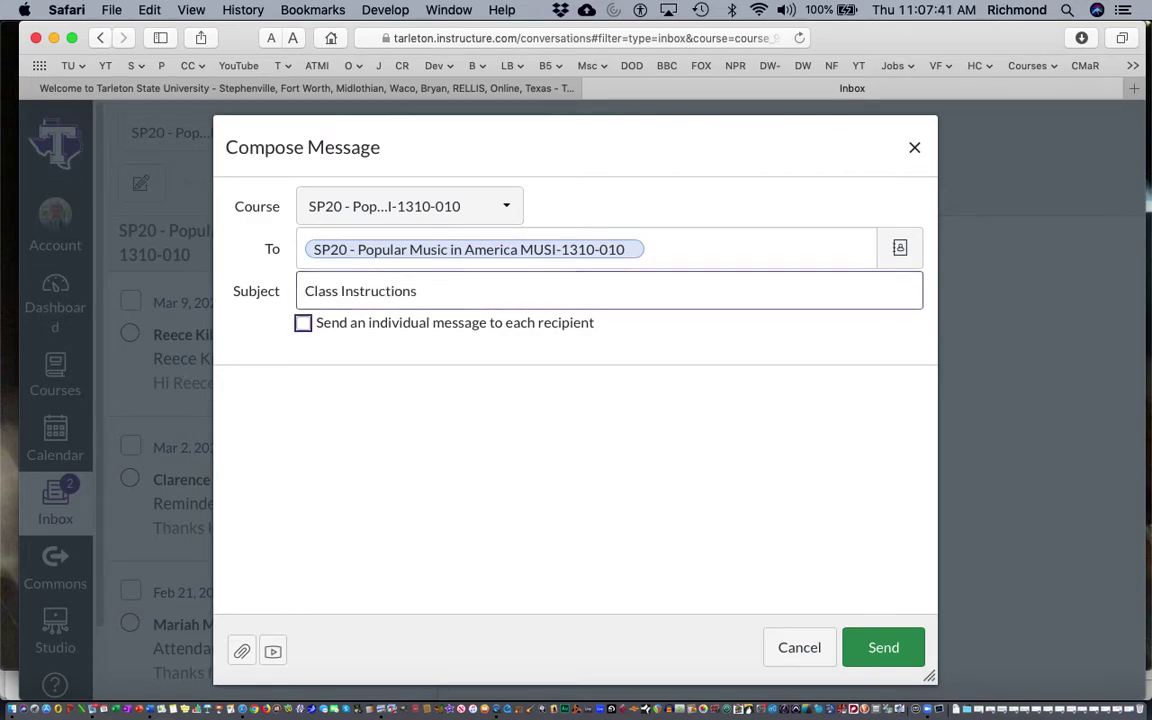
key("Tab")
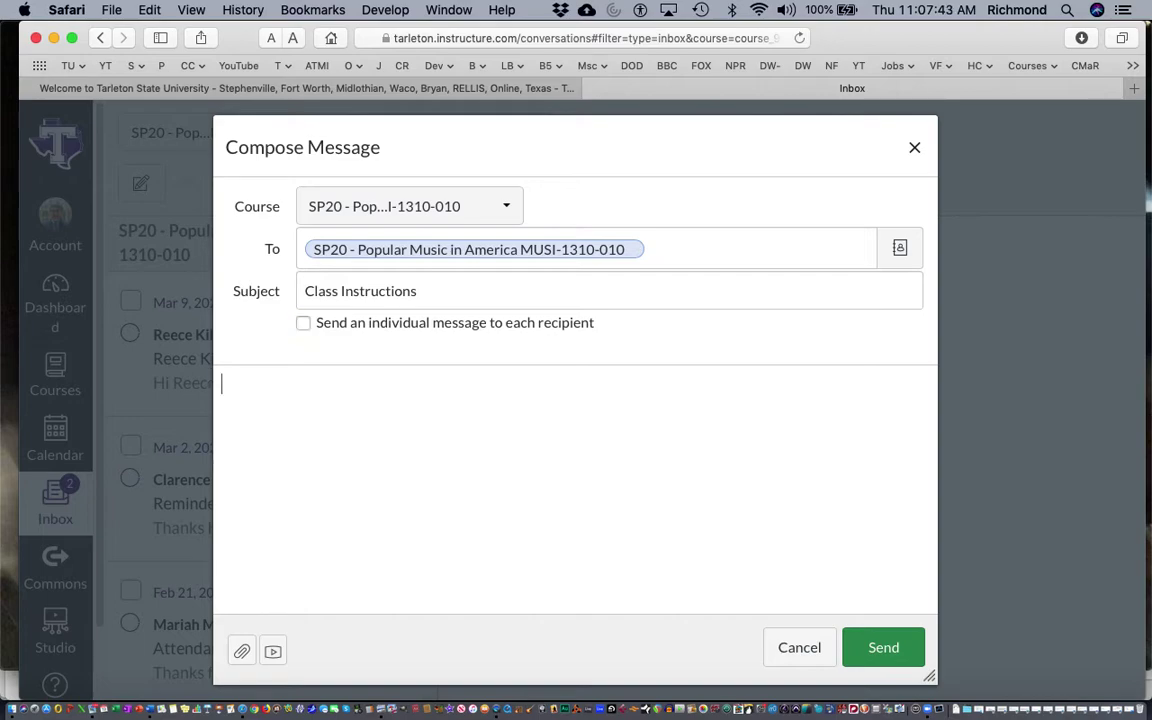
Write the greeting "Hi Students," and the paragraph "Please join our class today using Zoom at this link." in the message body.
type("H")
key("BackSpace")
type("Hi Students,")
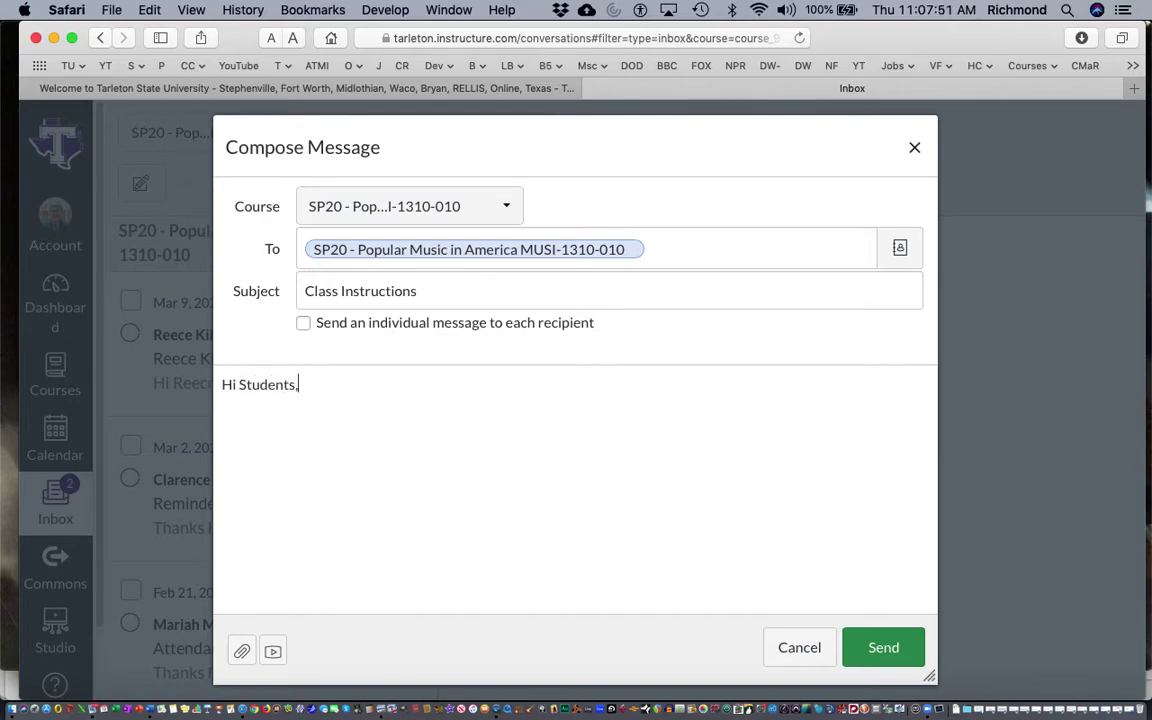
key("Return")
key("Return")
type("Please join o")
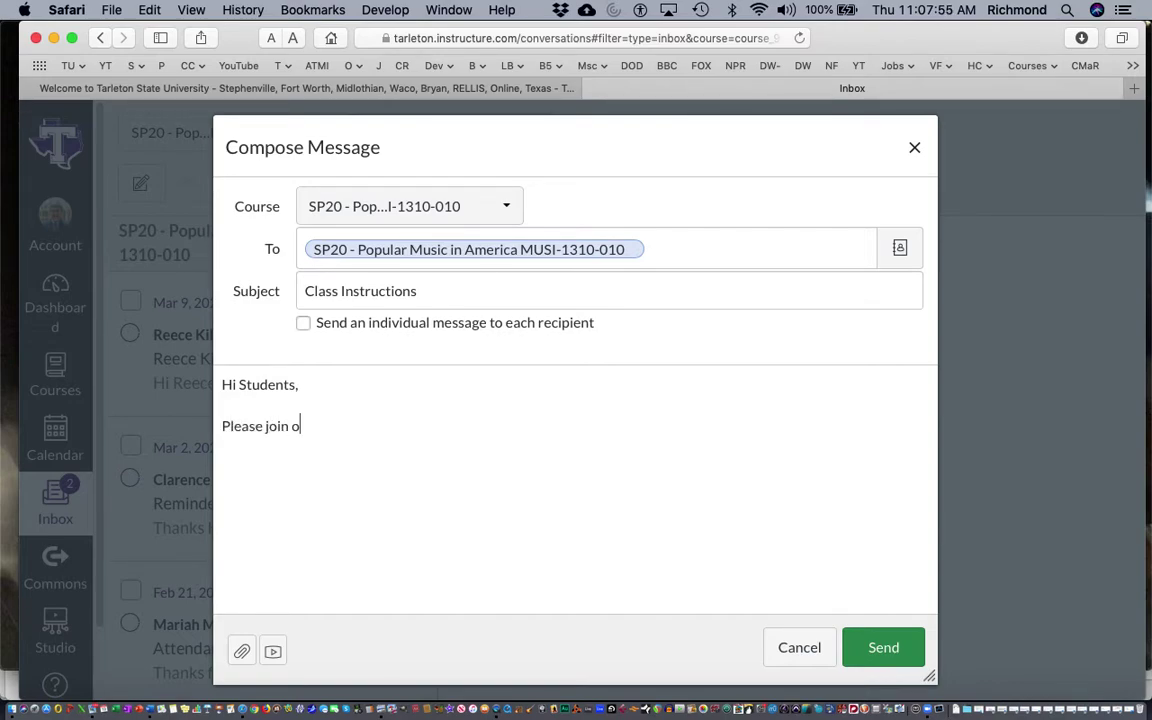
type("ur class today at Z")
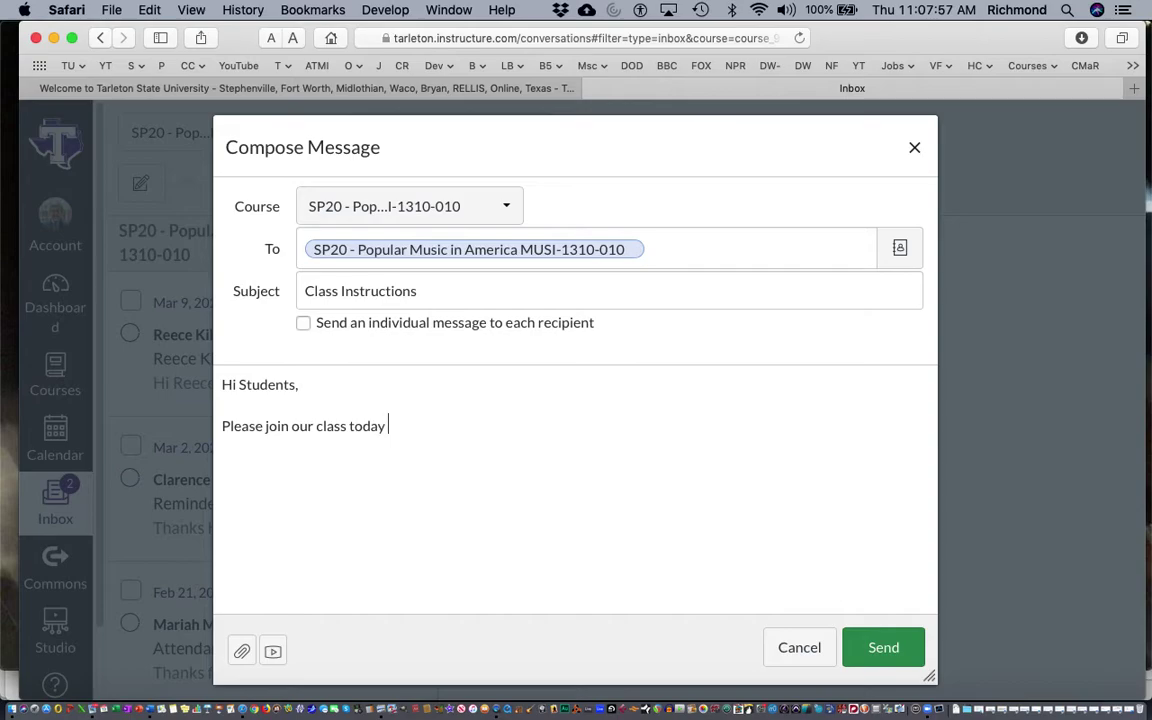
key("BackSpace")
key("BackSpace")
key("BackSpace")
key("BackSpace")
type("using g")
key("BackSpace")
type("Zoom at this link.")
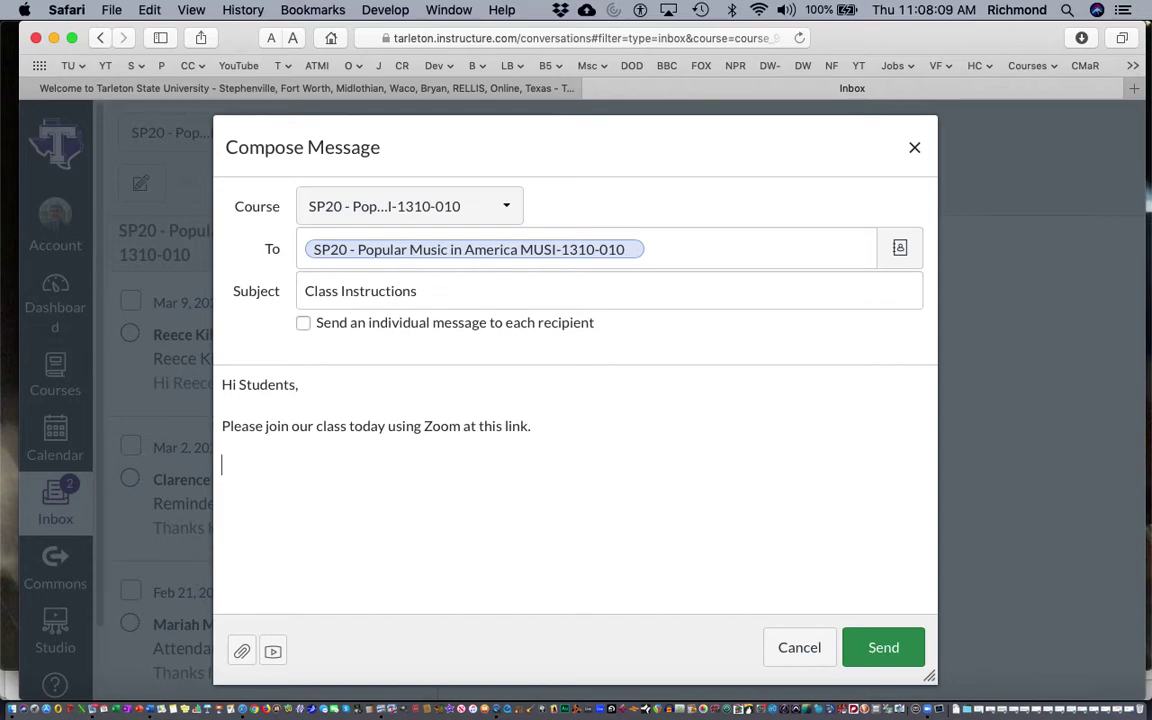
Add the separate lines "Pasted link here." and "I'll see you shortly on Zoom." to the message body.
key("Return")
type("Pasted link here.")
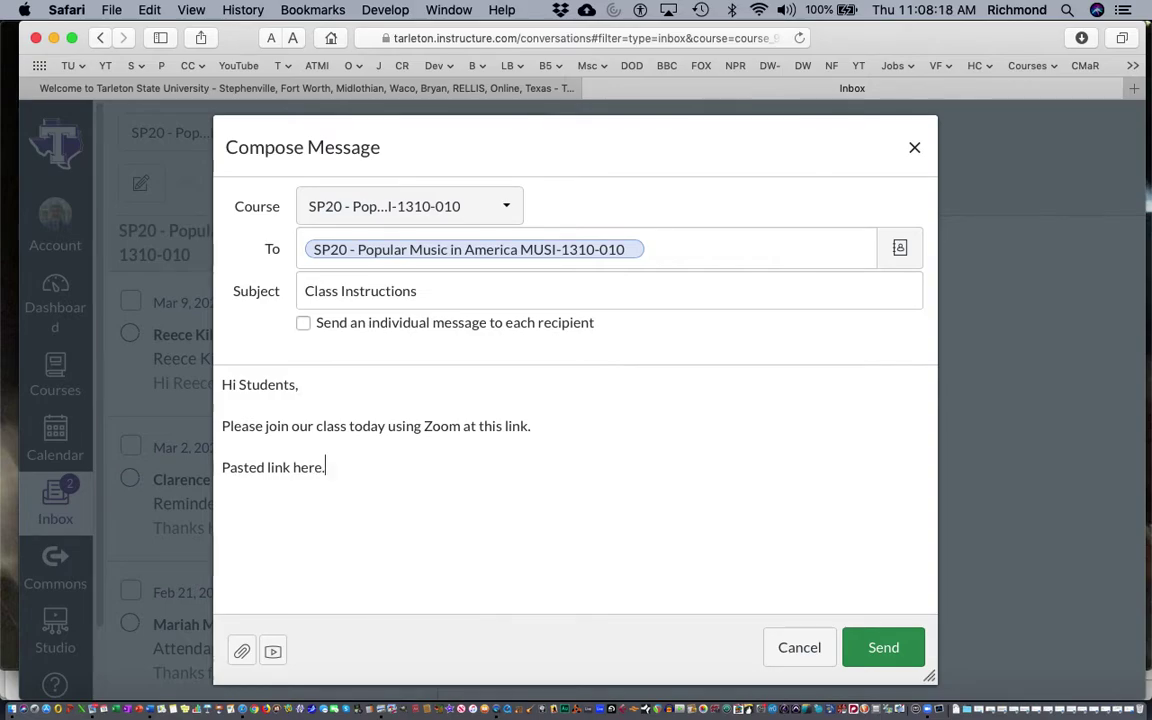
key("Return")
key("Return")
type("I'll see you ")
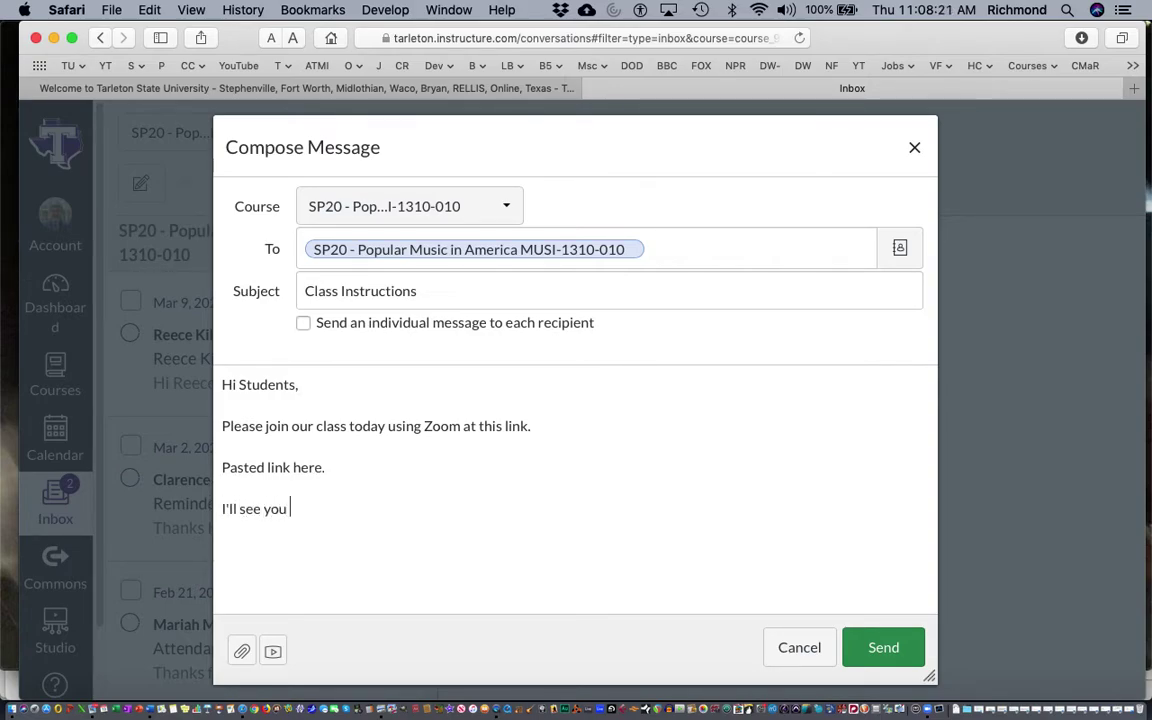
type("shortly on Zoom.")
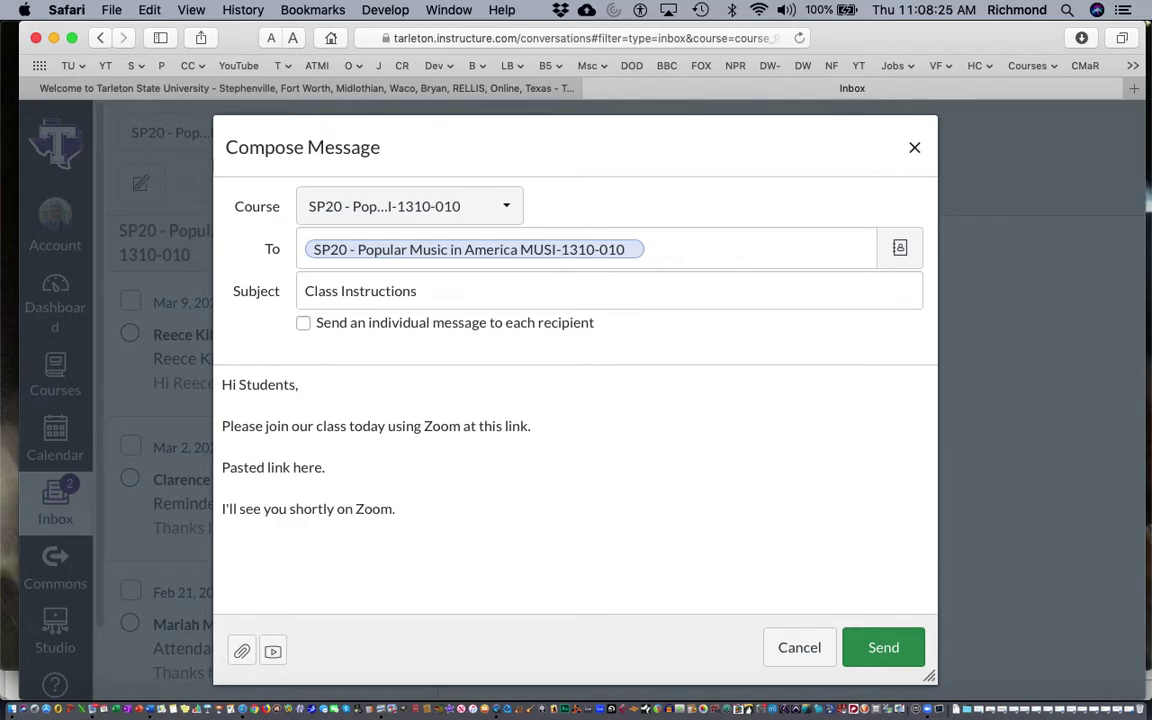
Sign off the message with "Thanks," and the sender's initials, and discard it without sending.
key("Return")
key("Return")
type("Thanks,")
key("Return")
key("Return")
type("FR")
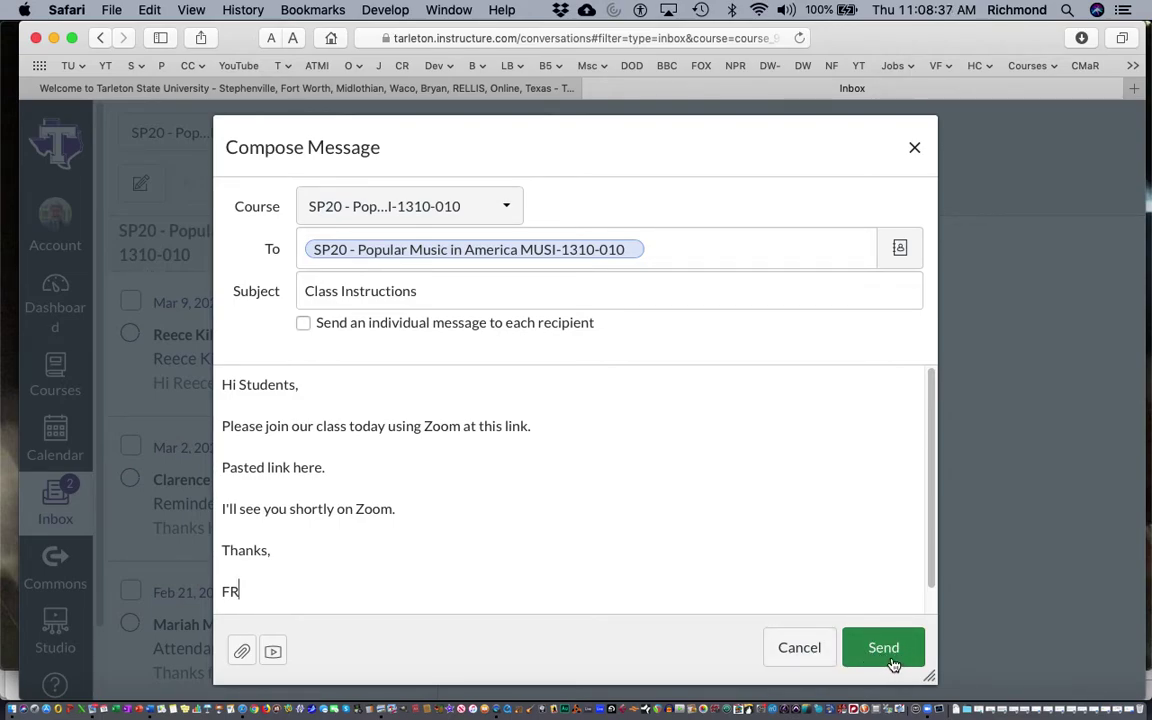
left_click(799, 648)
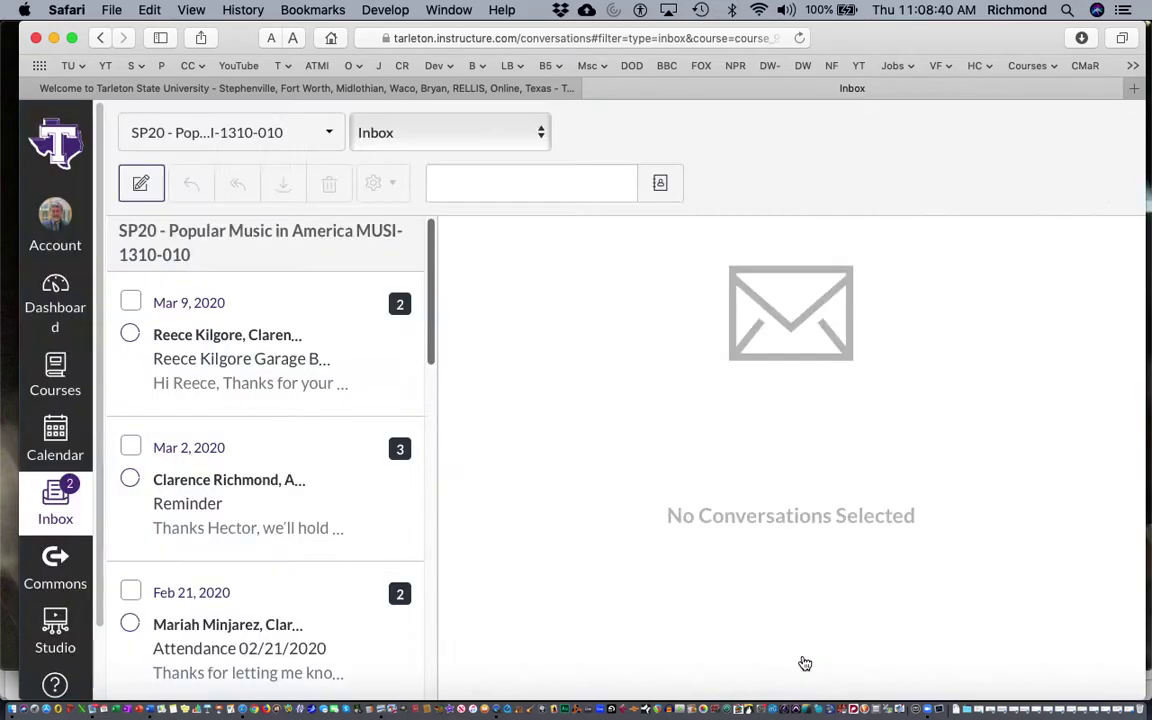
Open the course SP20 - Appl Musc Minors/Non-Majors MUAP-1121-120 and look over its syllabus home page.
left_click(55, 370)
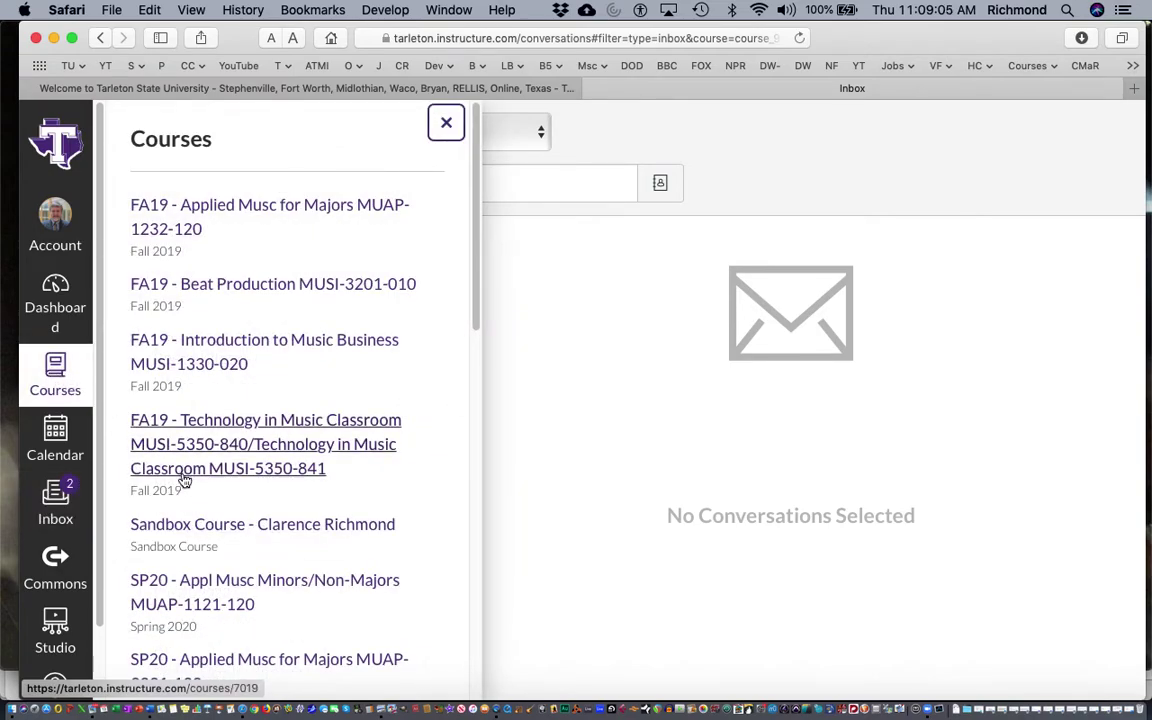
scroll(184, 481, "down", 4)
left_click(213, 360)
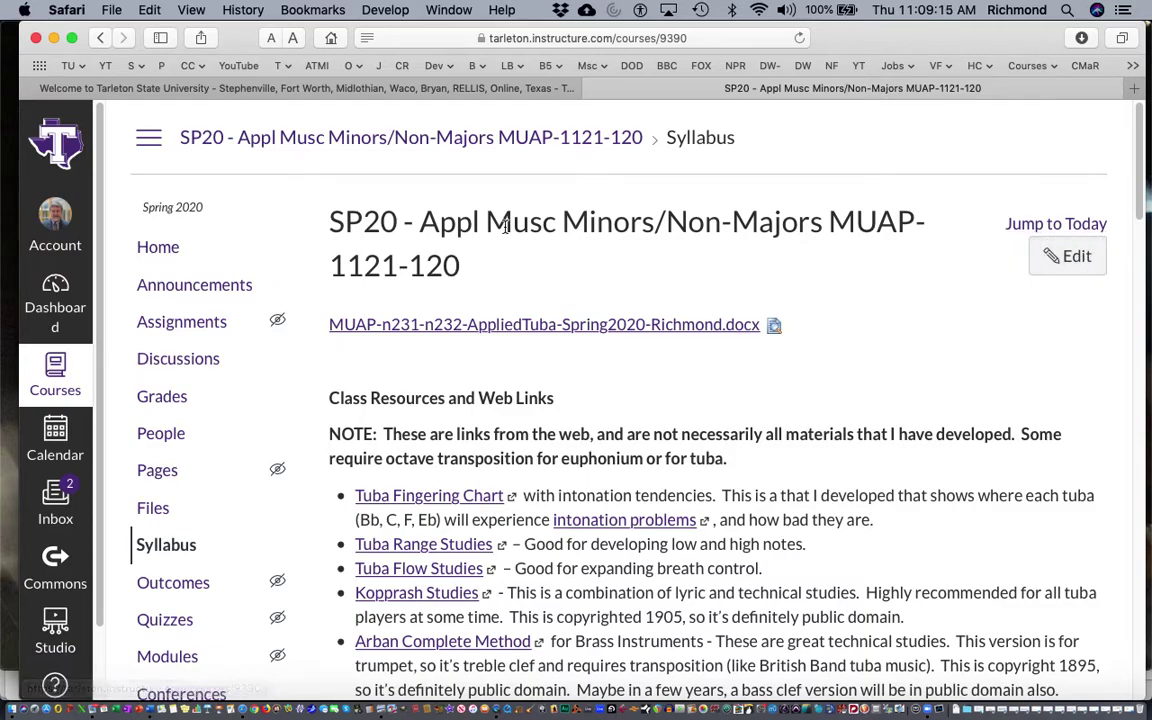
left_click(150, 250)
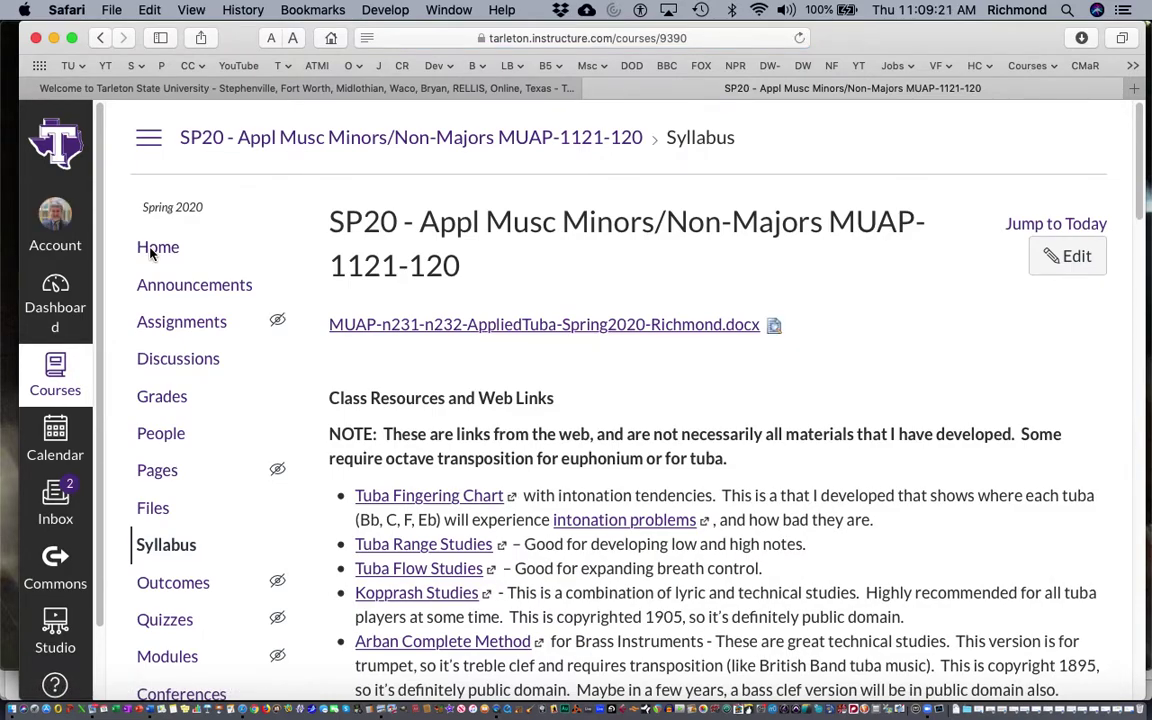
left_click(152, 556)
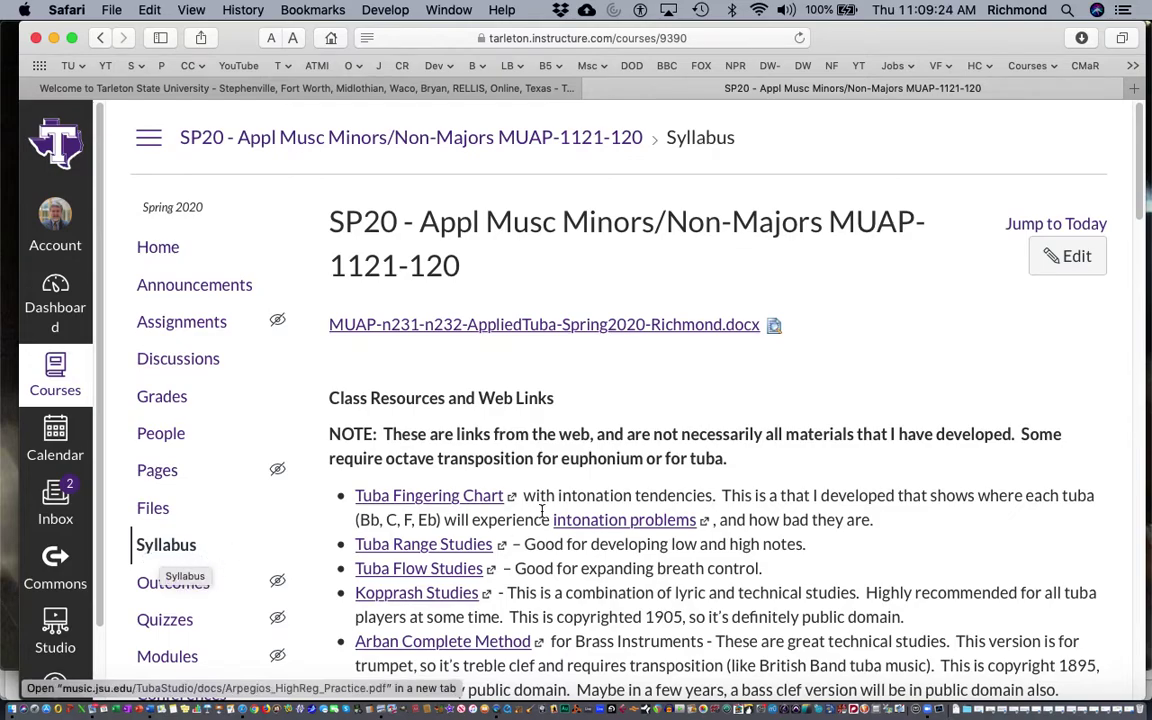
Open the course SP20 - Music Publishing MUSI-3300-010 and go to its announcements.
left_click(55, 370)
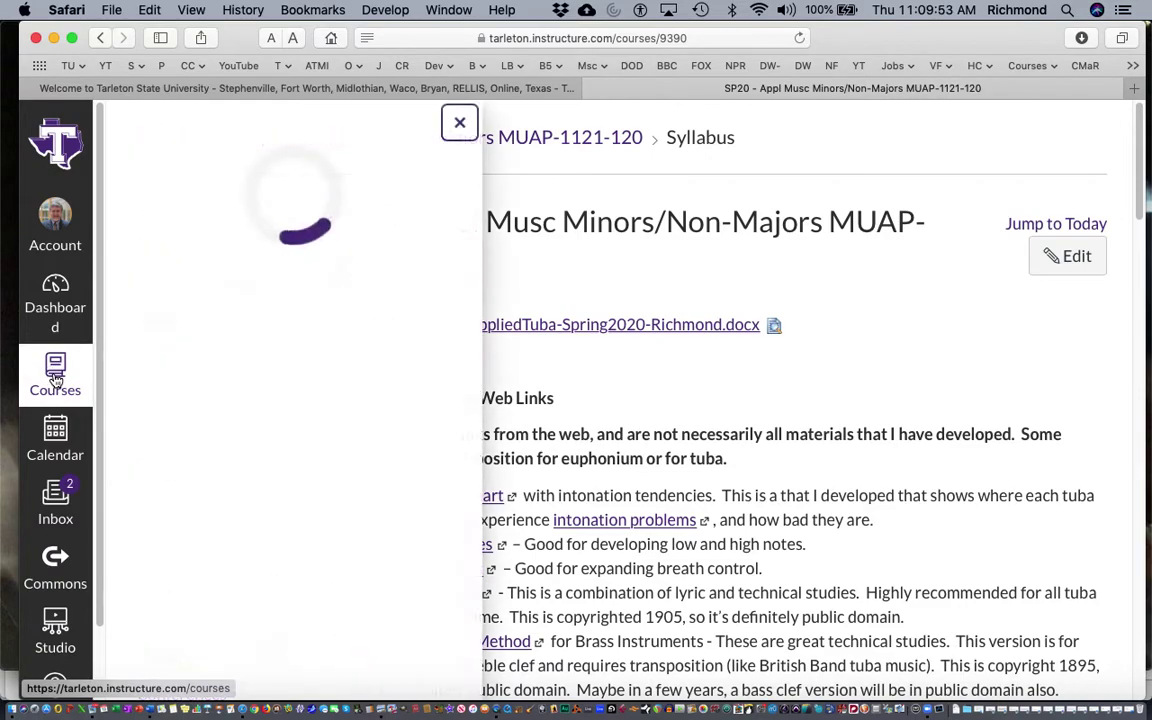
scroll(237, 404, "down", 10)
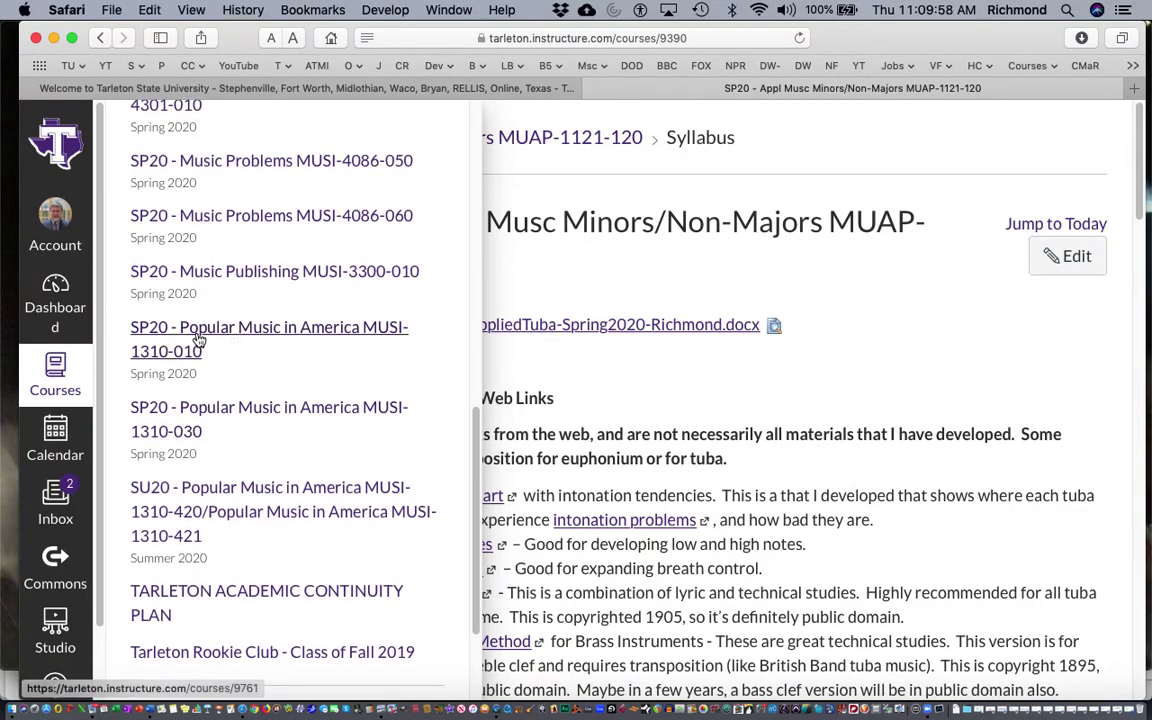
left_click(241, 279)
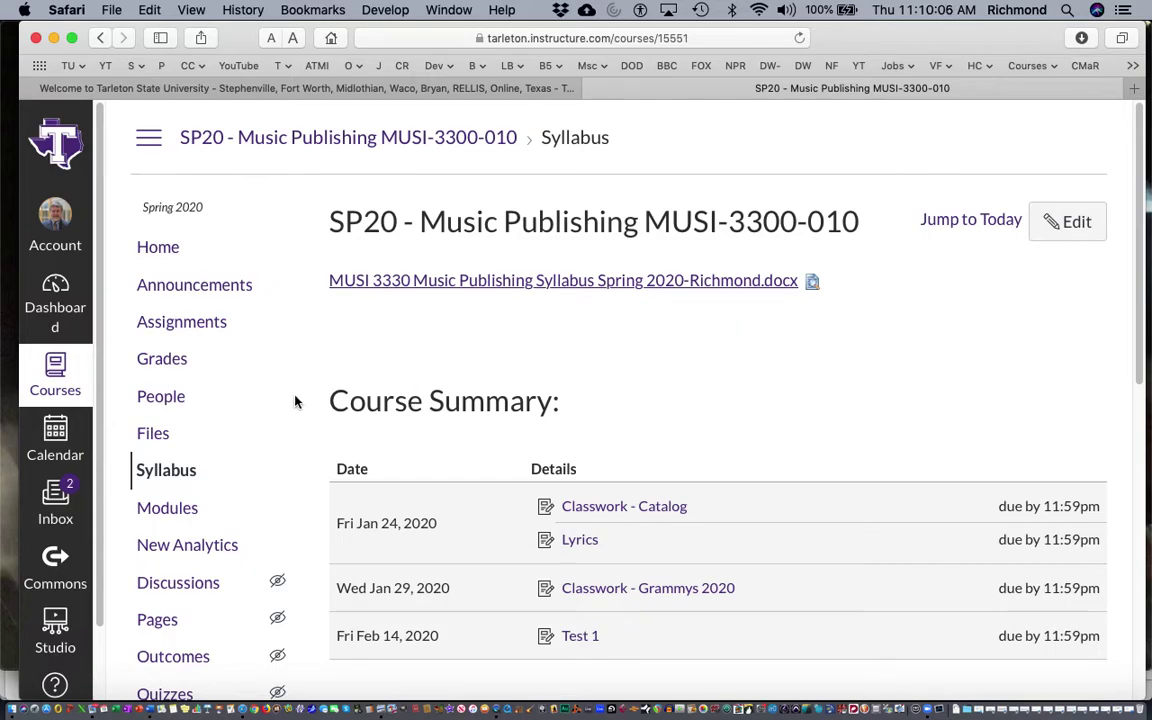
scroll(295, 402, "down", 2)
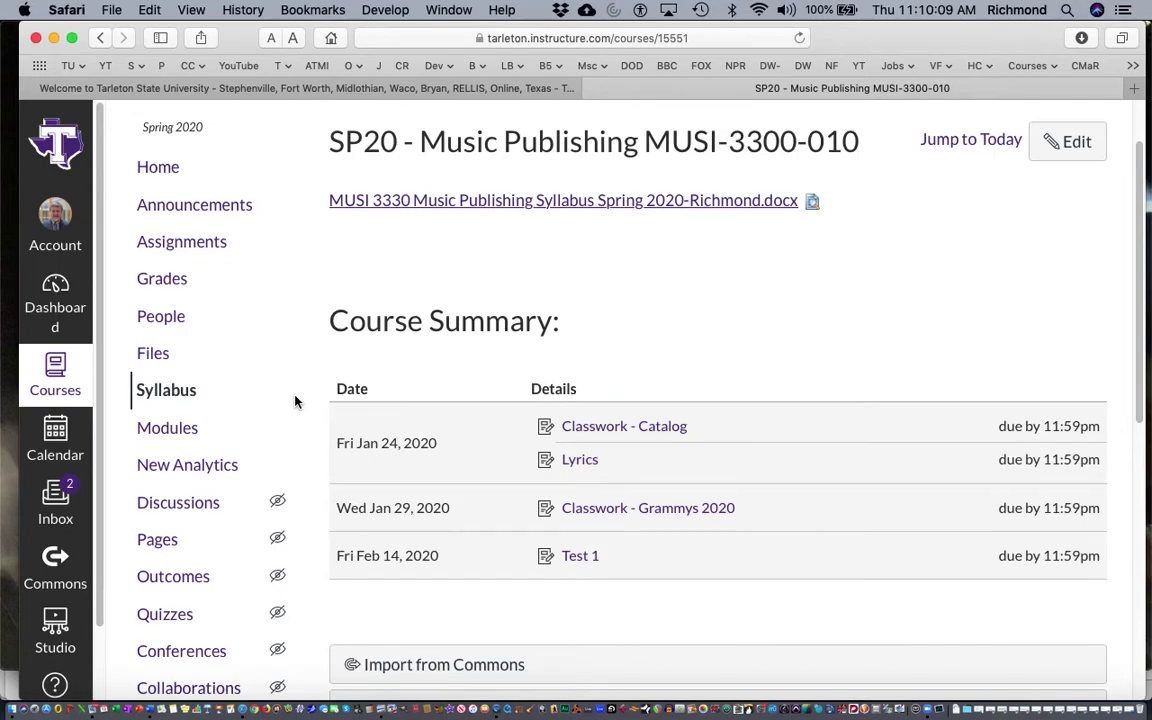
left_click(216, 206)
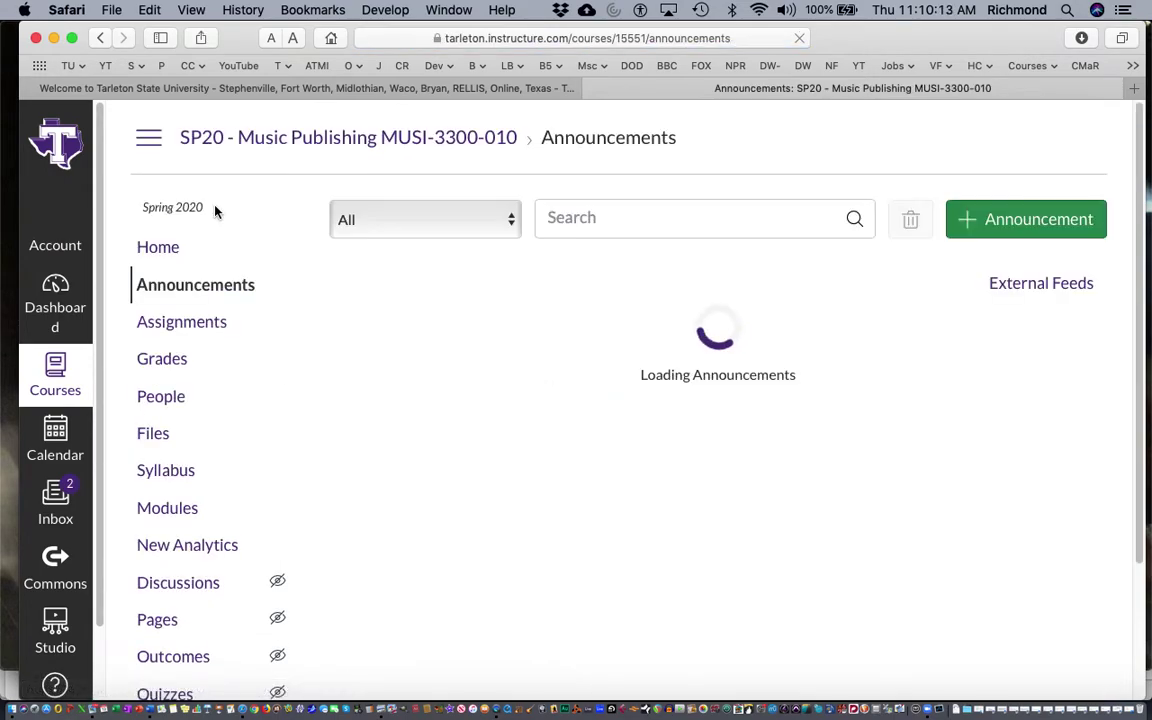
Start a new course announcement with the topic title "Class Instructions 3-19-2020 11:15a".
left_click(1001, 218)
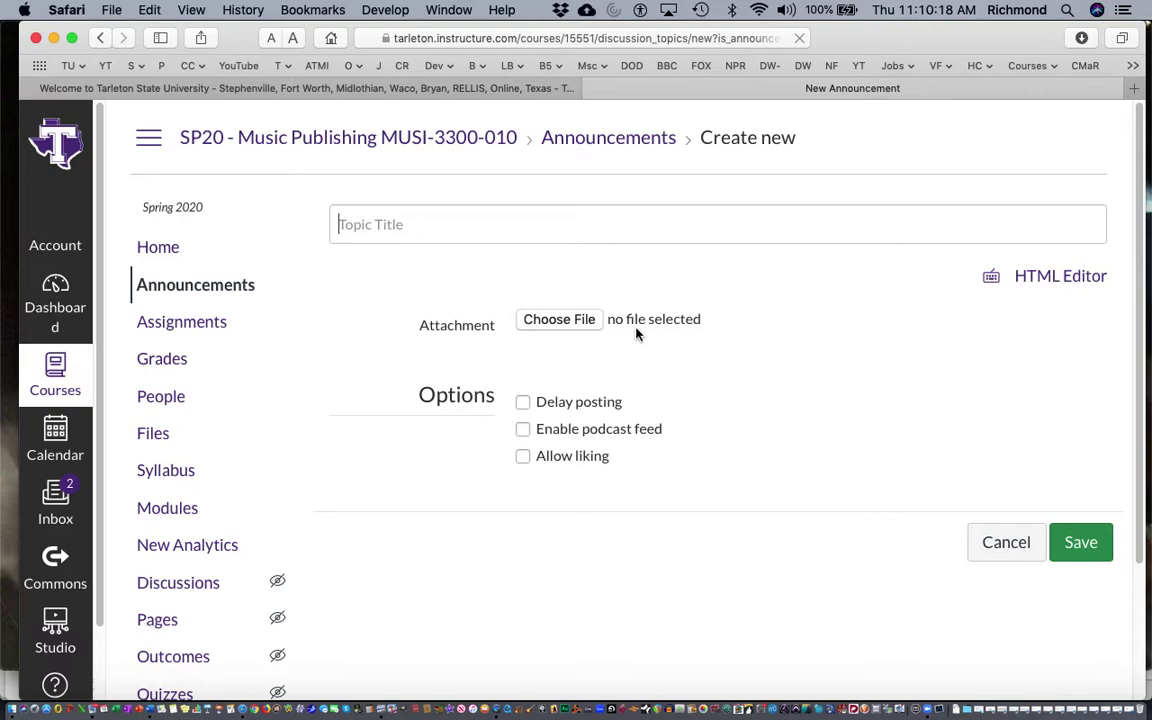
type("C")
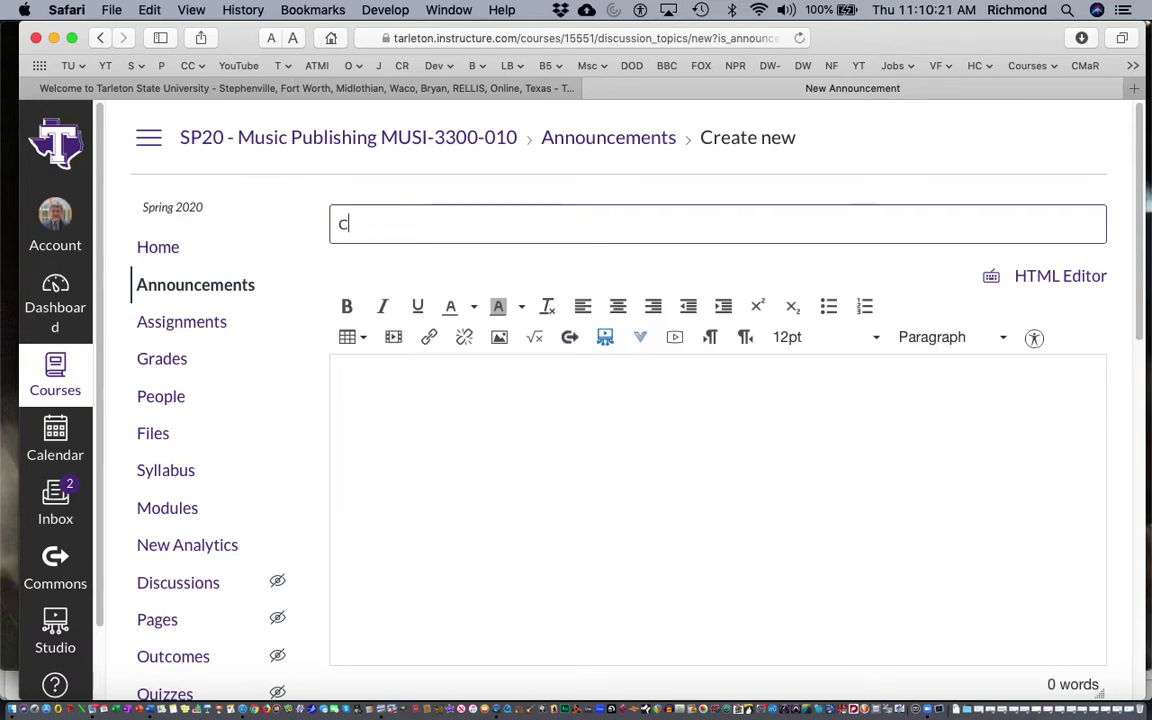
type("lass In")
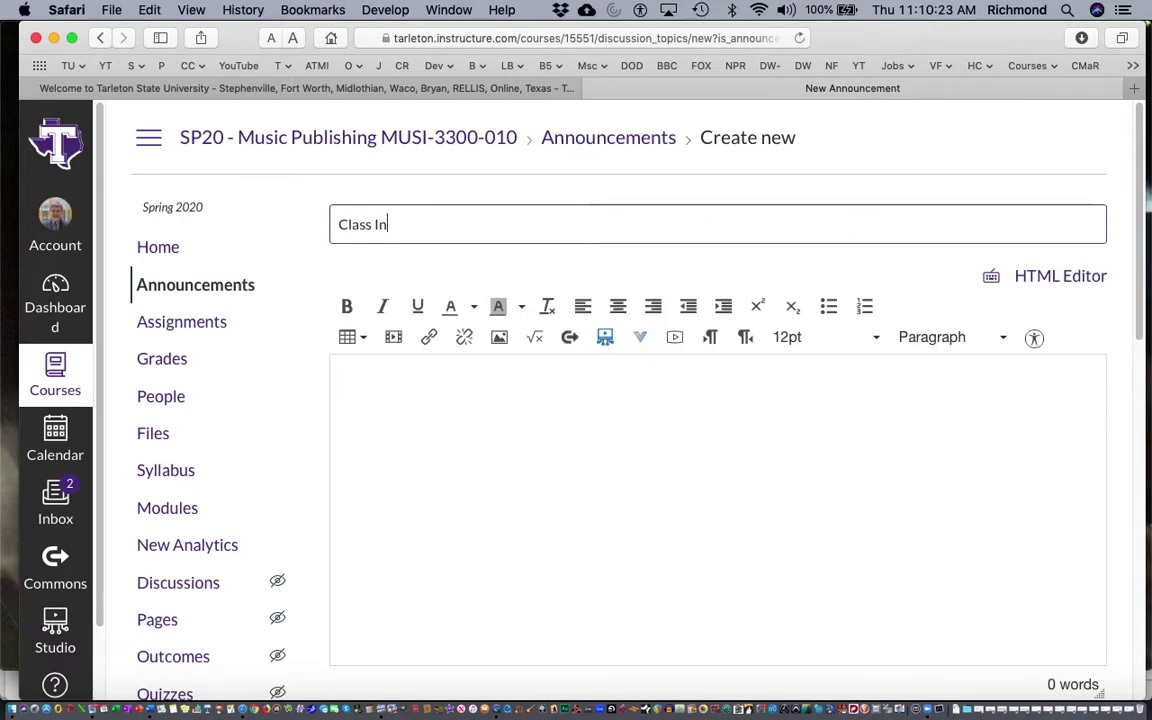
type("structions")
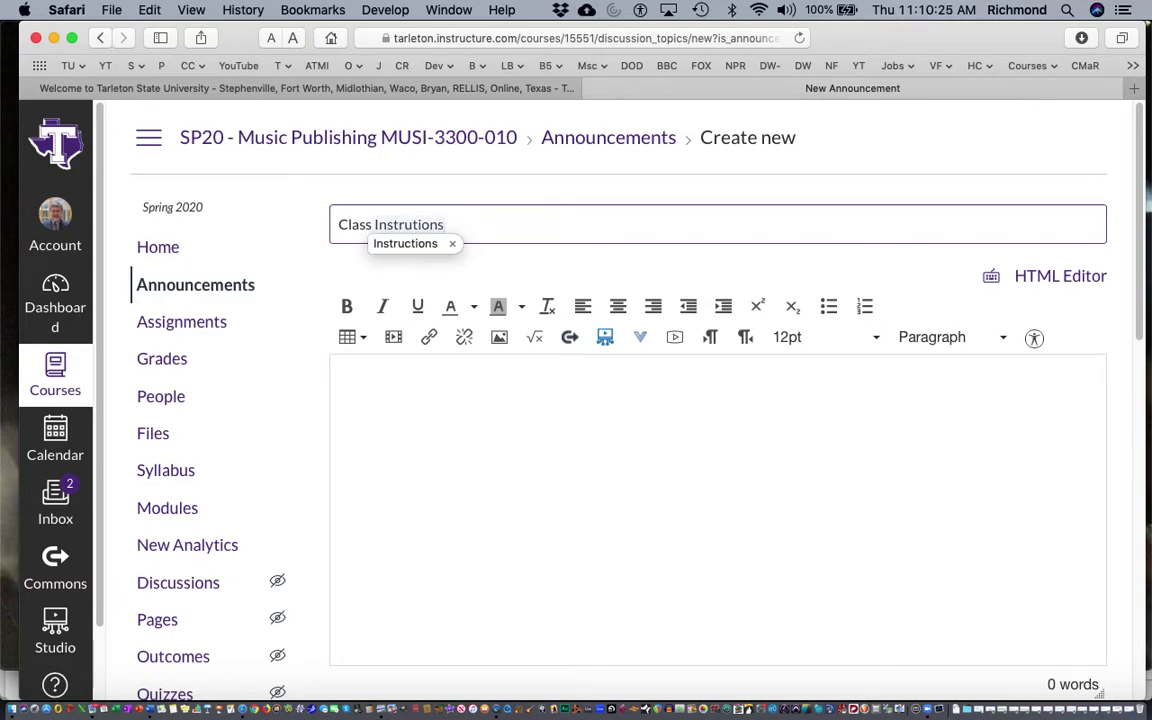
type(" 3-19")
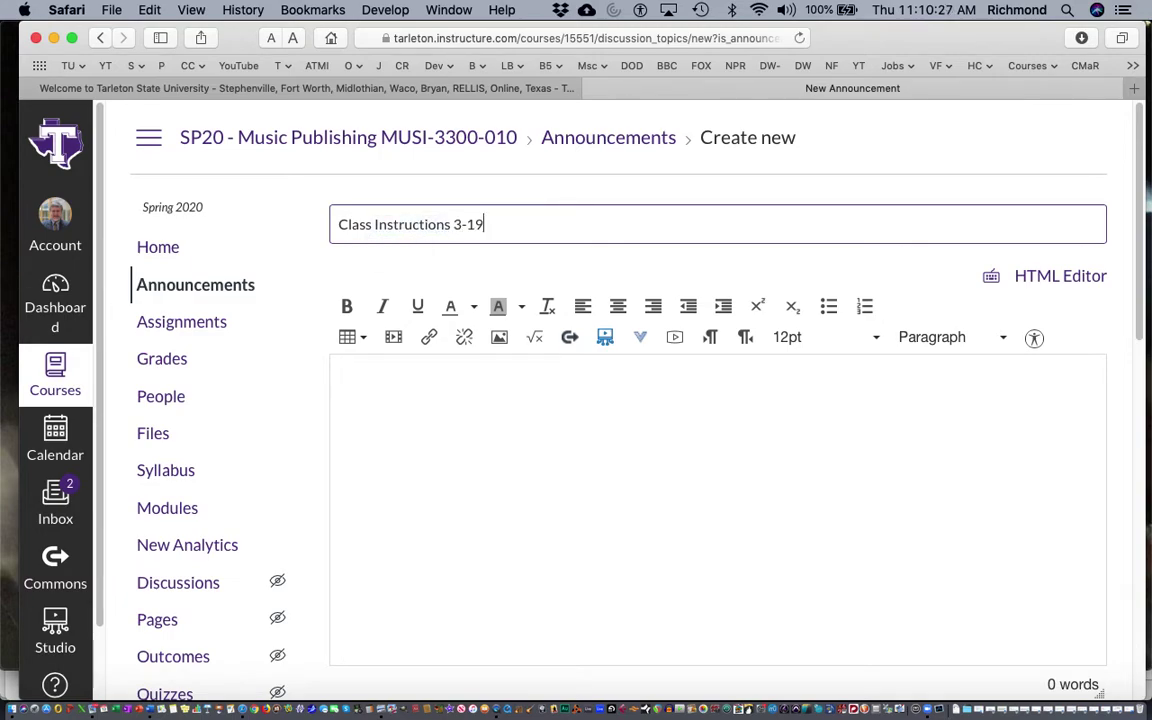
type("-2020 11:15a")
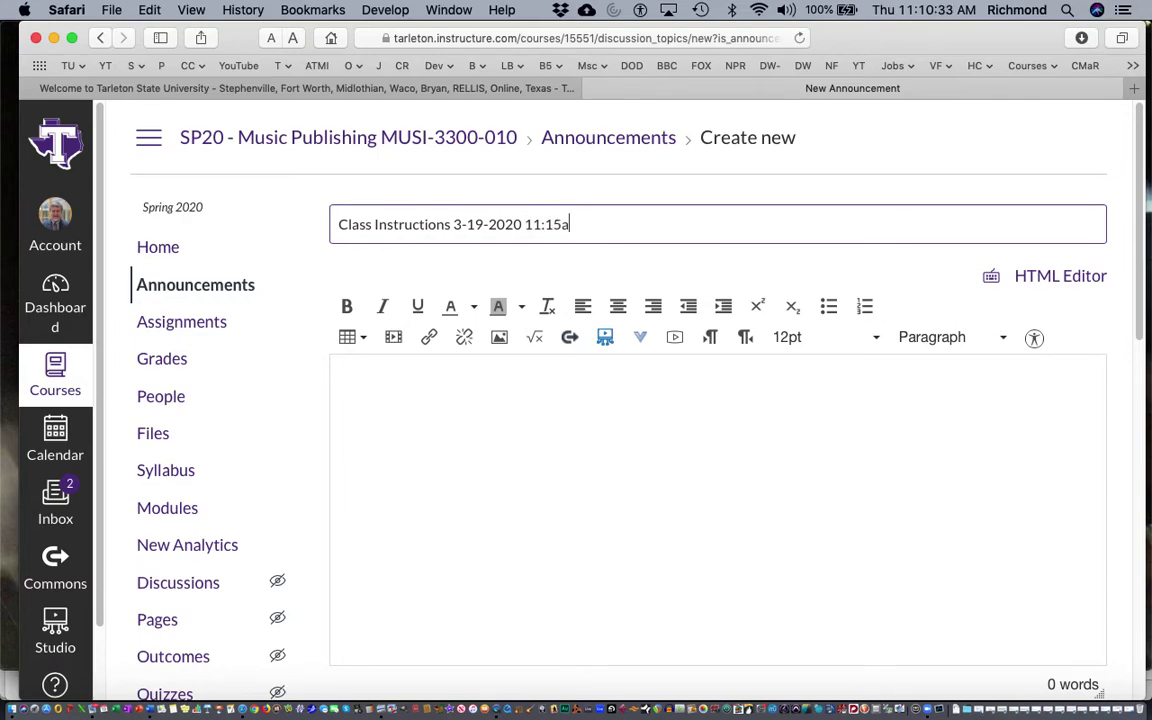
Begin the announcement body with the greeting "Hi Students," and a new paragraph reading "Class today is online using Zoom.".
left_click(345, 386)
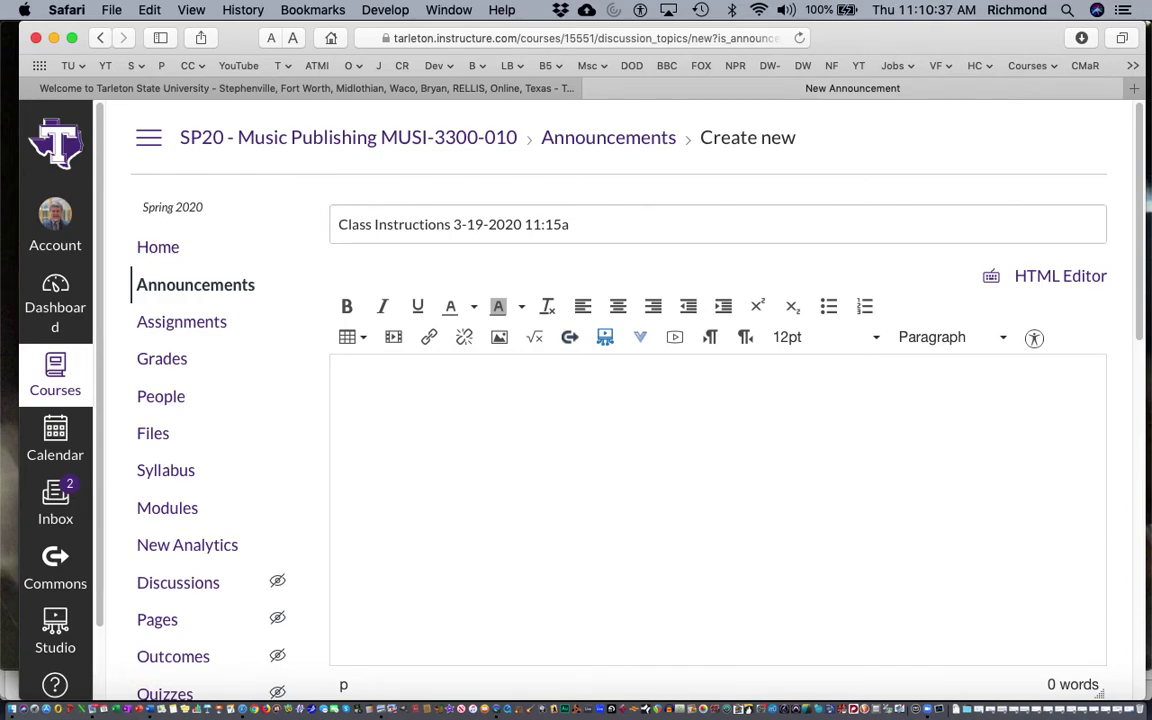
type("Hi Students,")
key("Return")
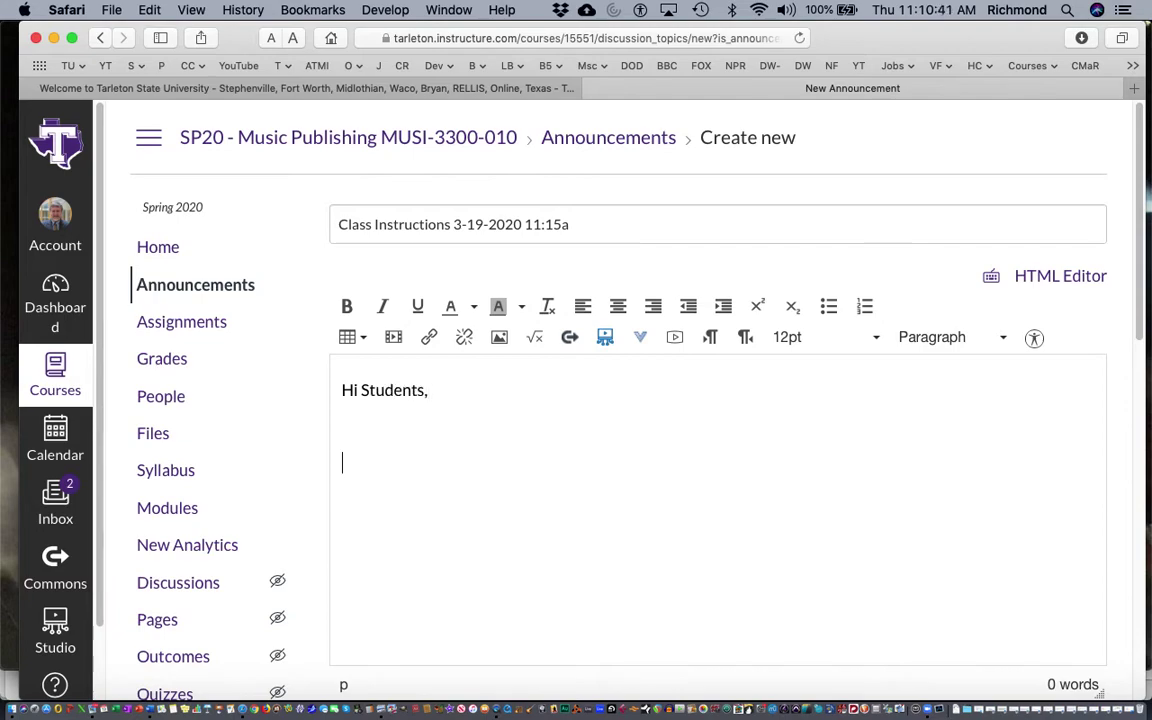
type("Class toda")
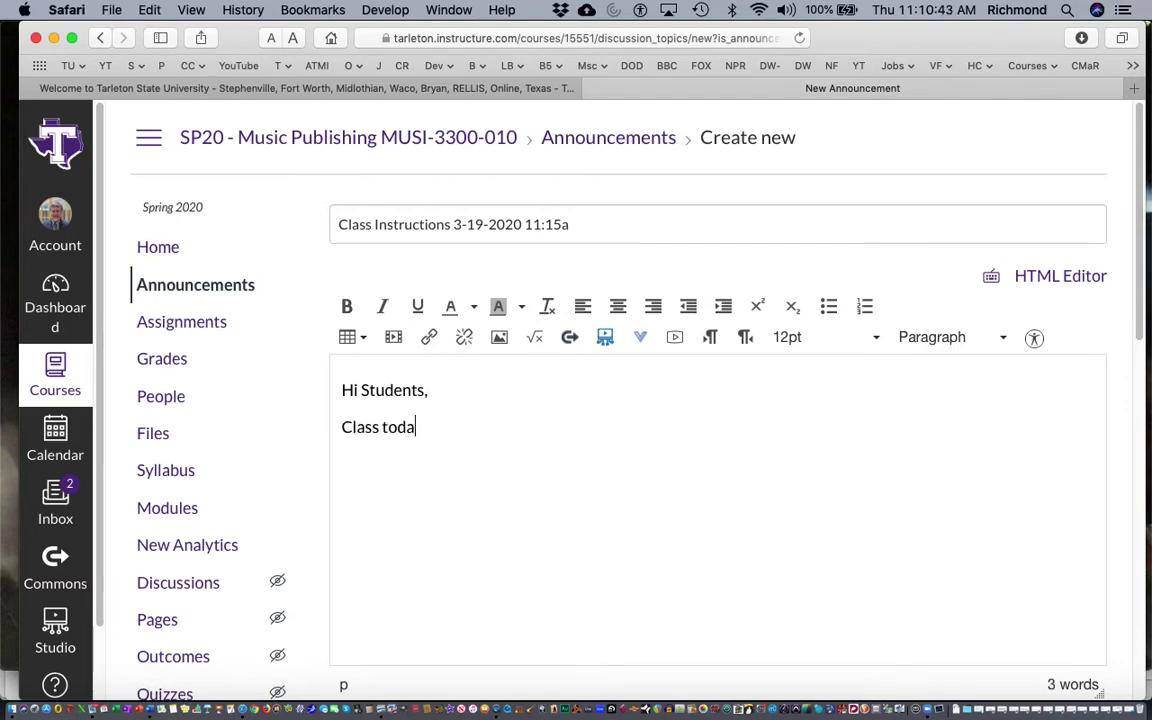
type("y is online us")
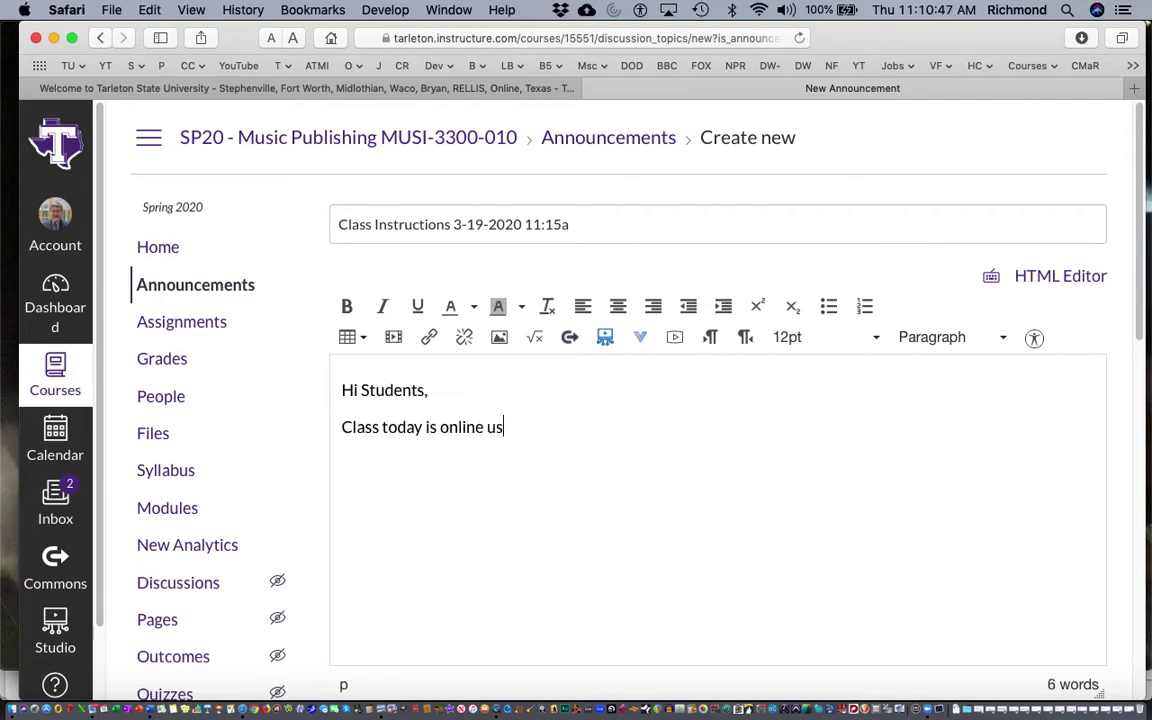
type("ing Zoom.")
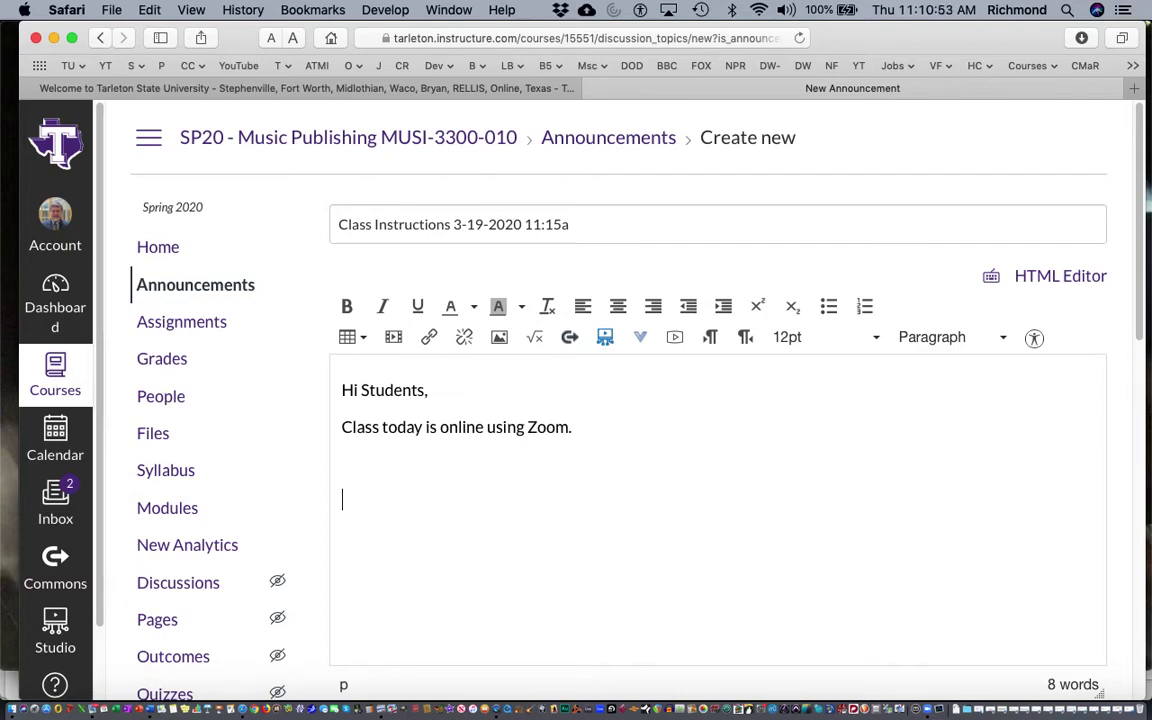
type("Please clli")
key("BackSpace")
key("BackSpace")
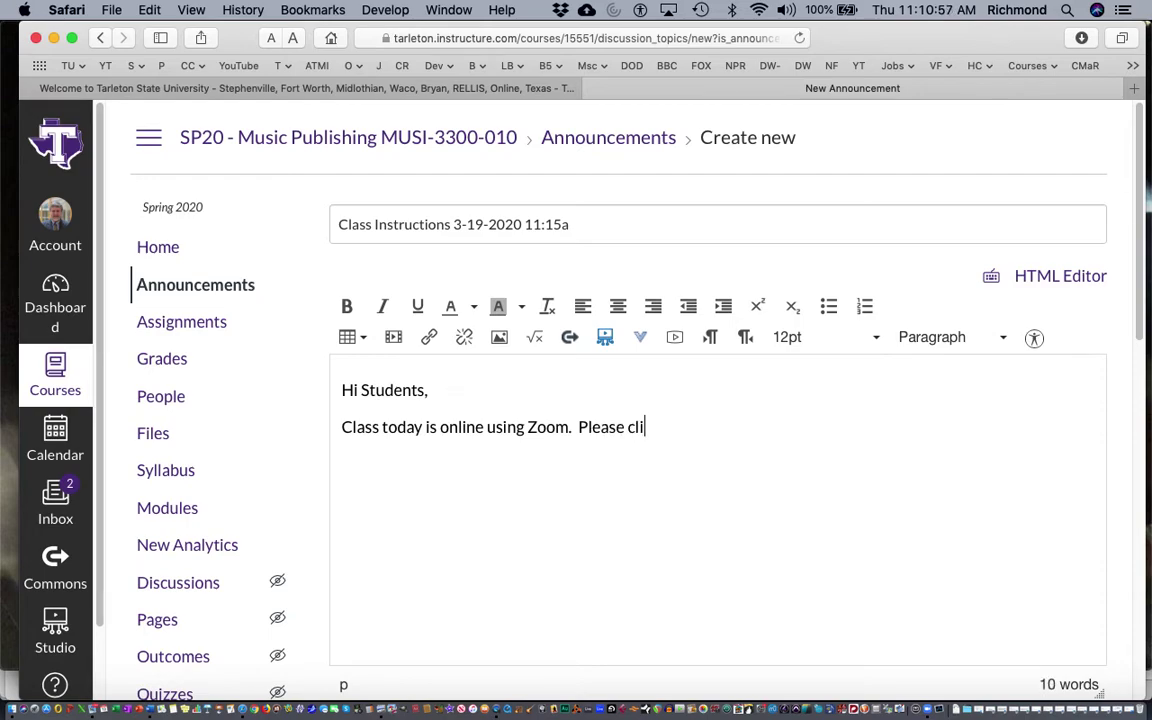
type("ick here.  htt")
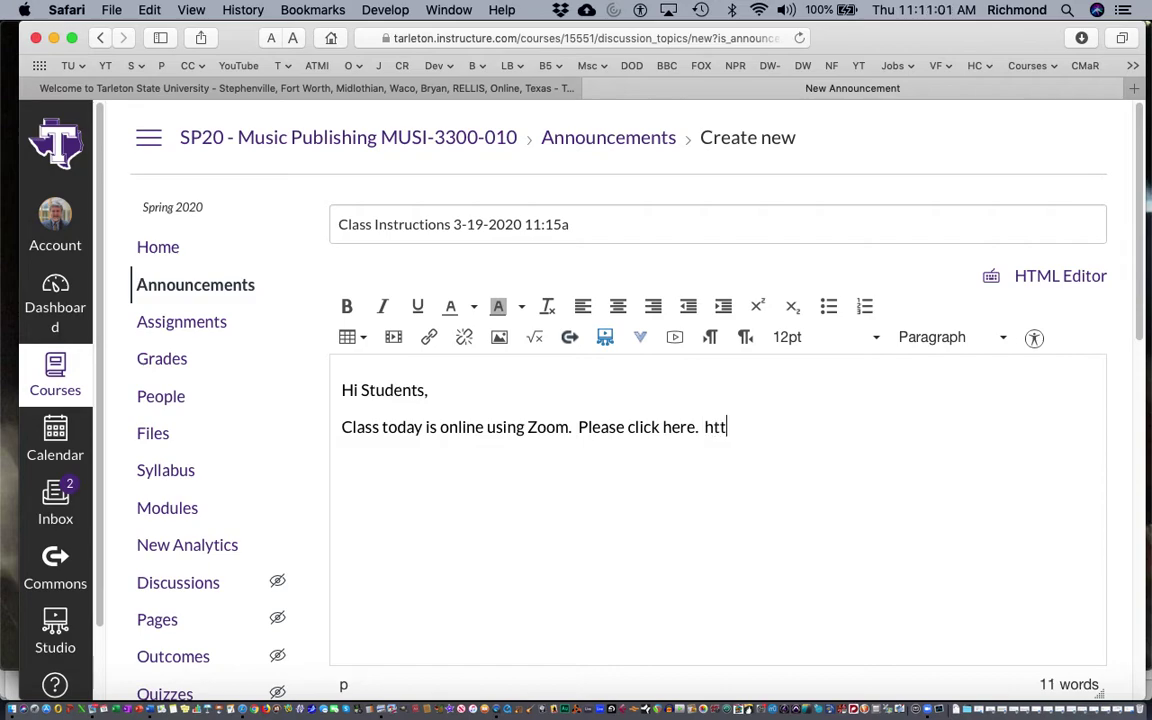
type("p://")
Close the announcement with separate lines for "See you soon,", "Thank you,", the sender's initials and "---".
key("Return")
type("T")
key("BackSpace")
type("See you soon,")
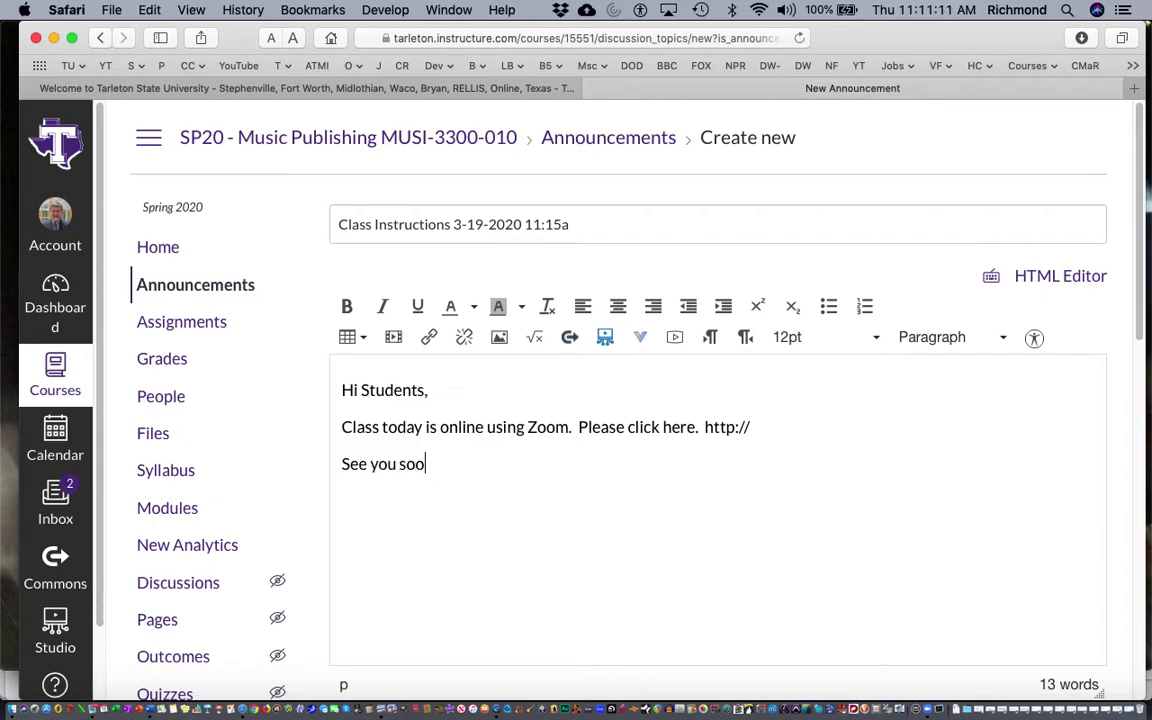
key("Return")
key("Return")
type("Thank you,")
key("Return")
key("Return")
type("F")
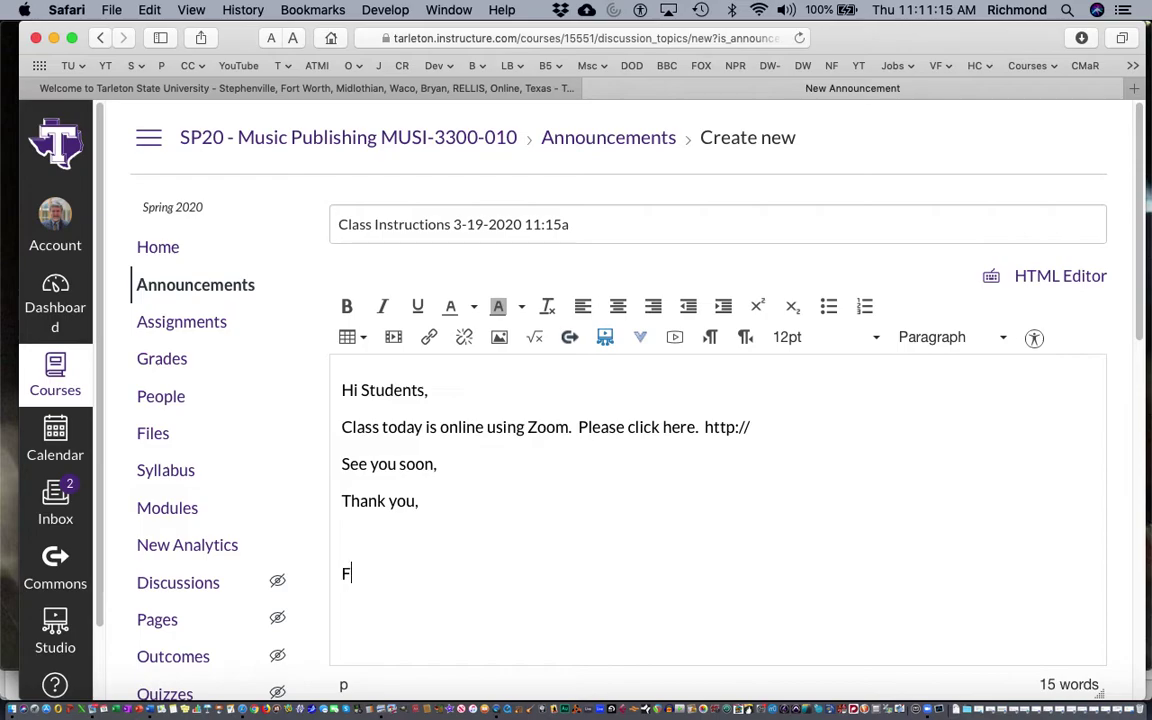
key("BackSpace")
key("BackSpace")
type("FR")
key("Return")
type("---")
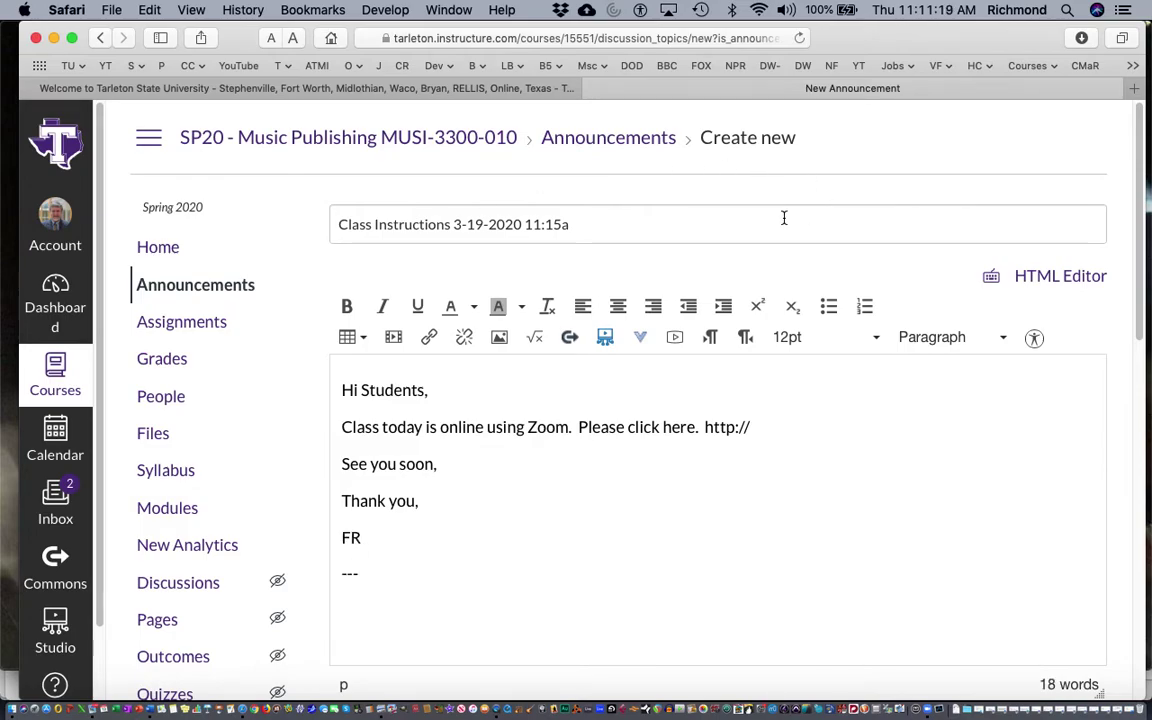
Look over the posting options below the announcement body, and return to the course announcements, discarding the draft.
scroll(835, 318, "down", 10)
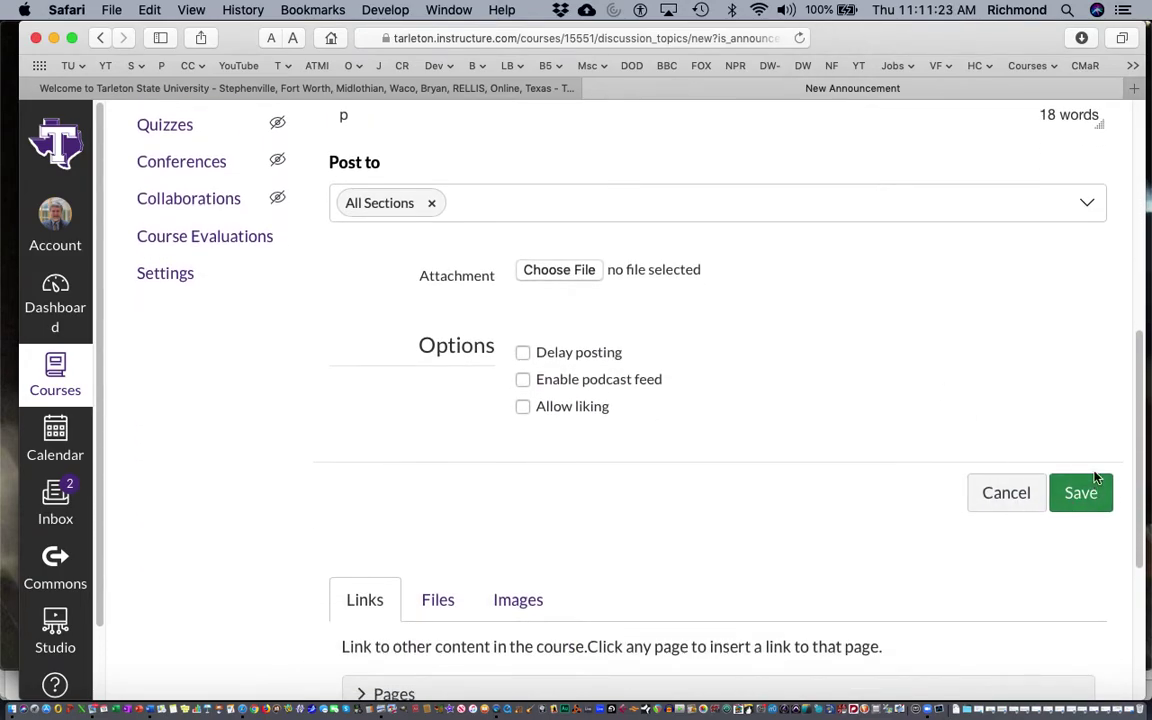
scroll(897, 424, "up", 10)
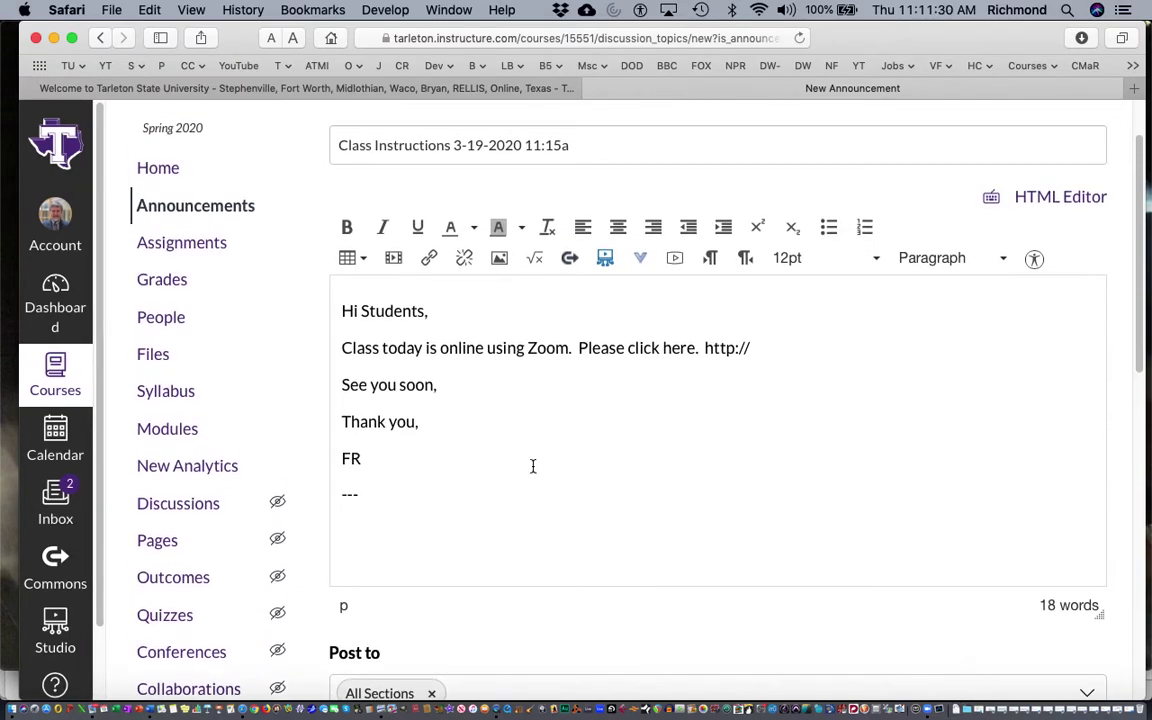
left_click(201, 212)
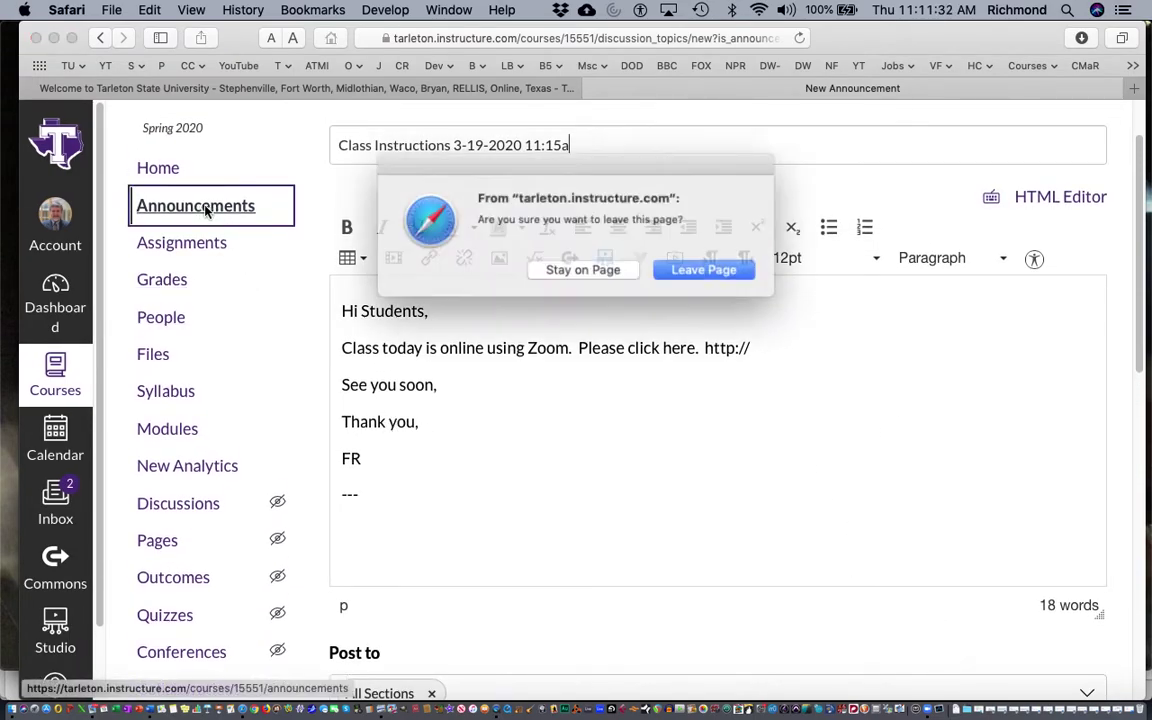
left_click(687, 268)
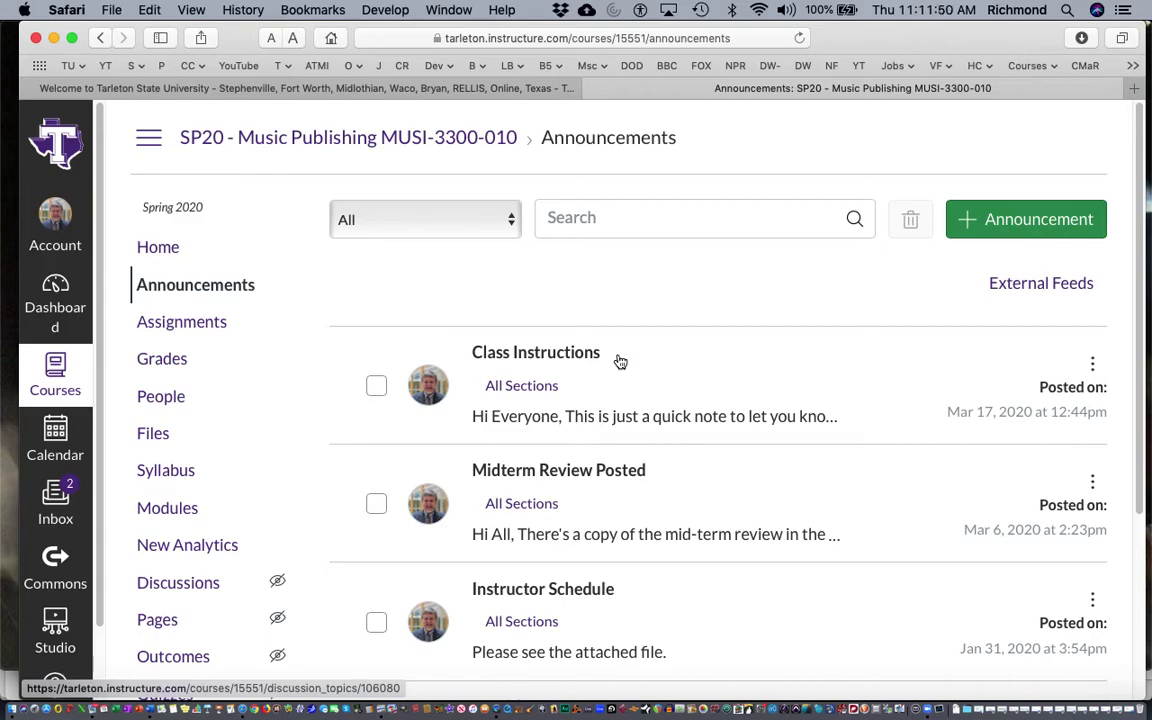
Open the existing Class Instructions announcement in the Music Publishing course and read through its text.
left_click(545, 355)
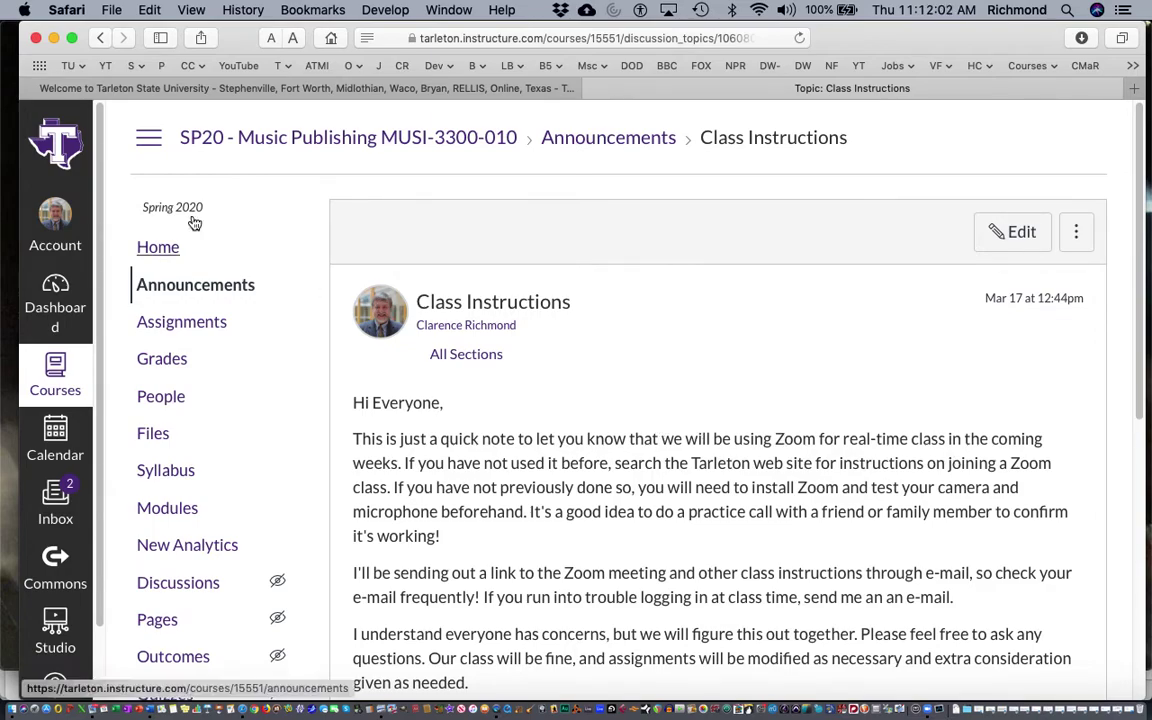
scroll(491, 590, "down", 10)
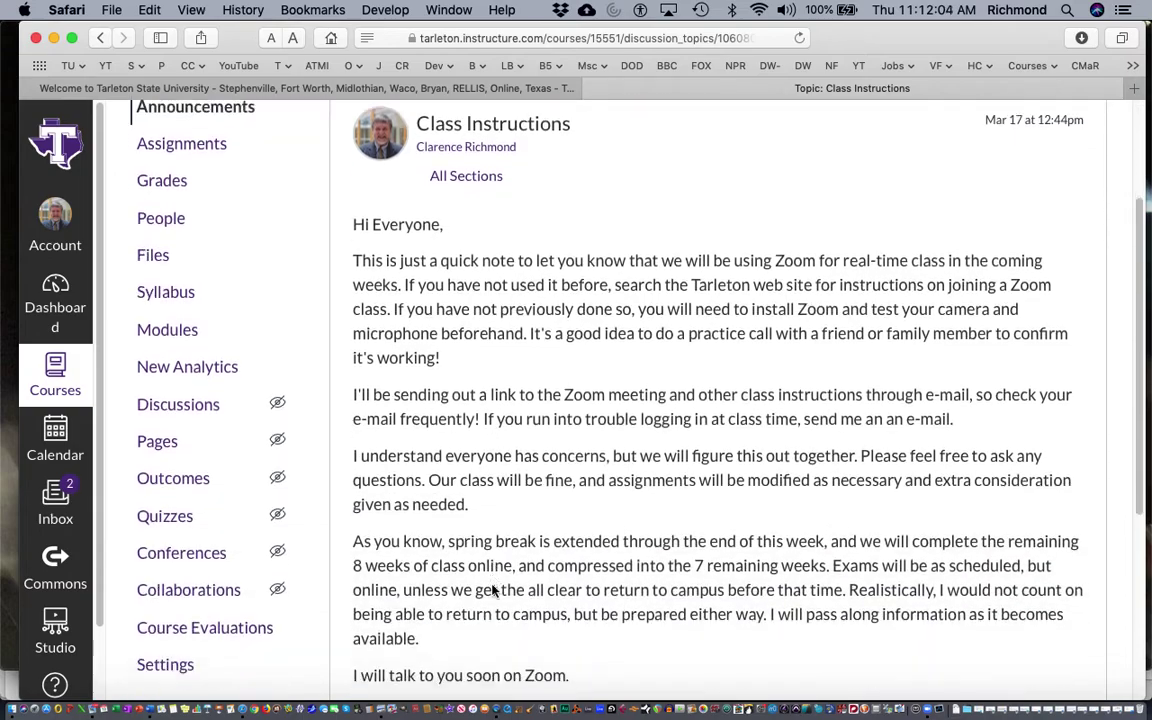
scroll(494, 591, "up", 10)
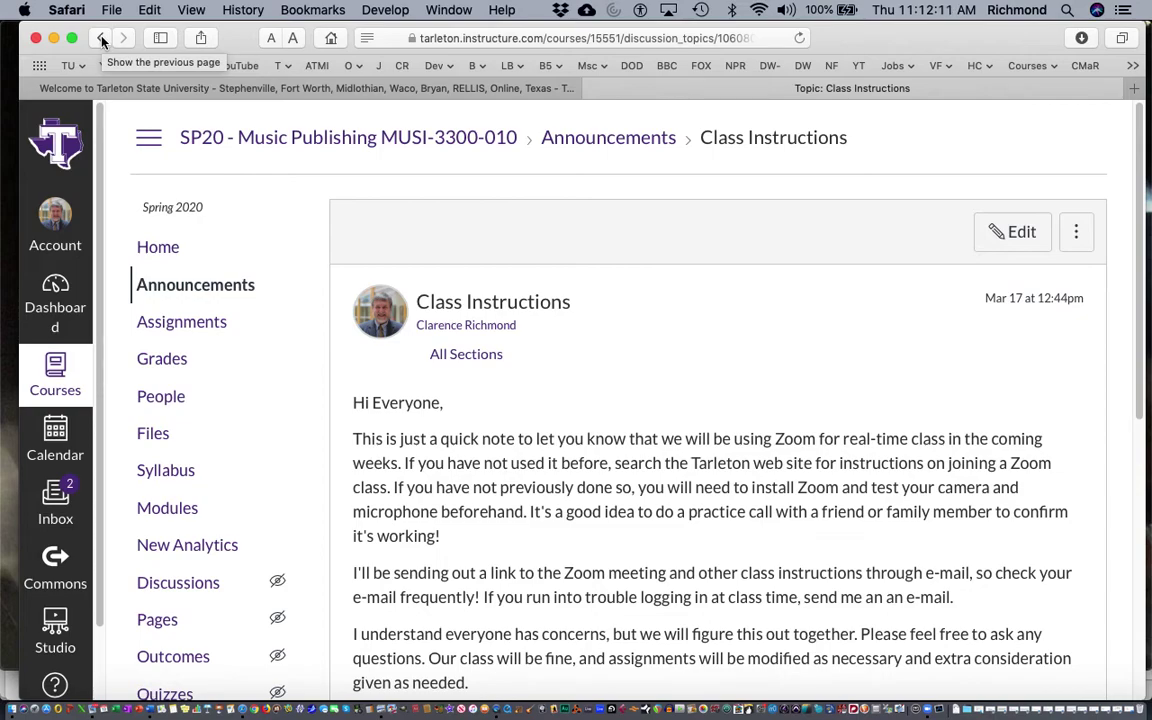
Visit the inbox, and open the course SP20 - Appl Musc Minors/Non-Majors MUAP-1121-120 to view its announcements.
left_click(55, 505)
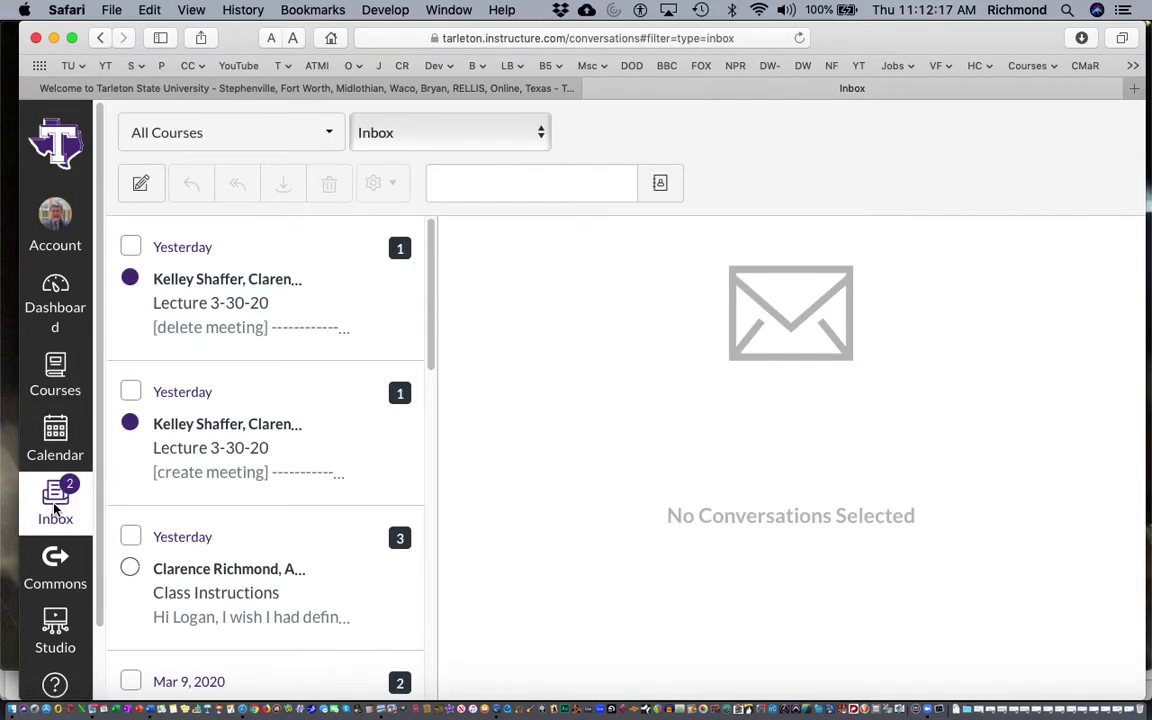
left_click(55, 368)
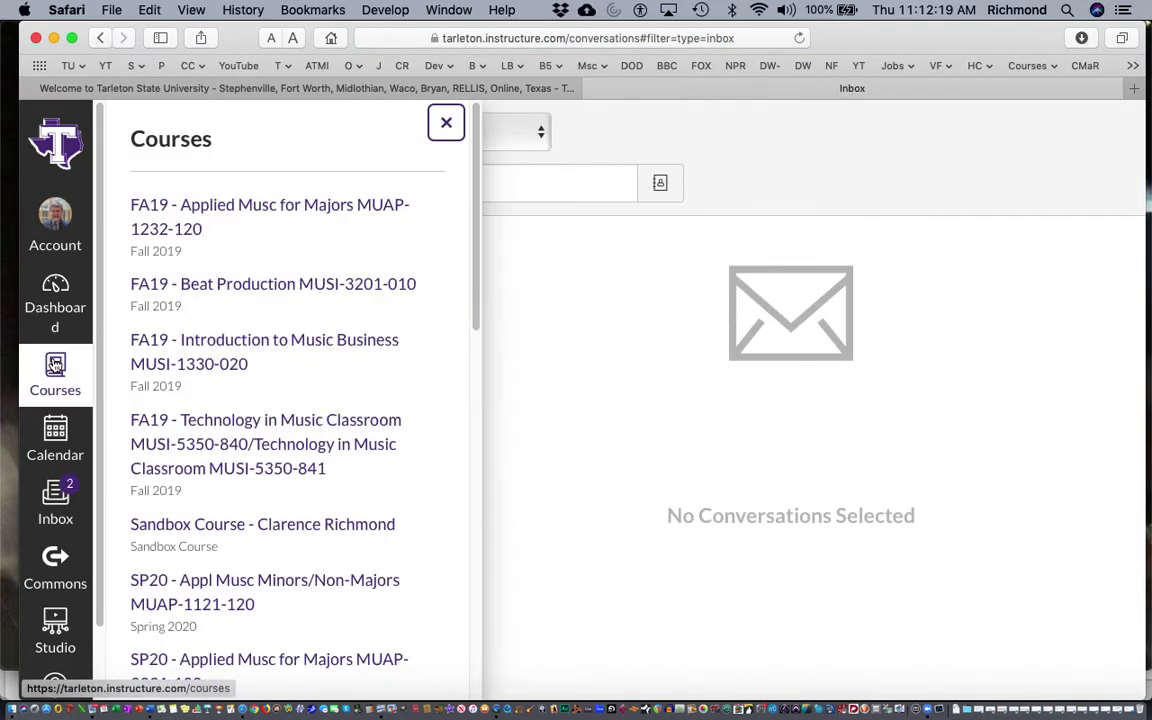
scroll(290, 467, "down", 3)
scroll(290, 467, "down", 3)
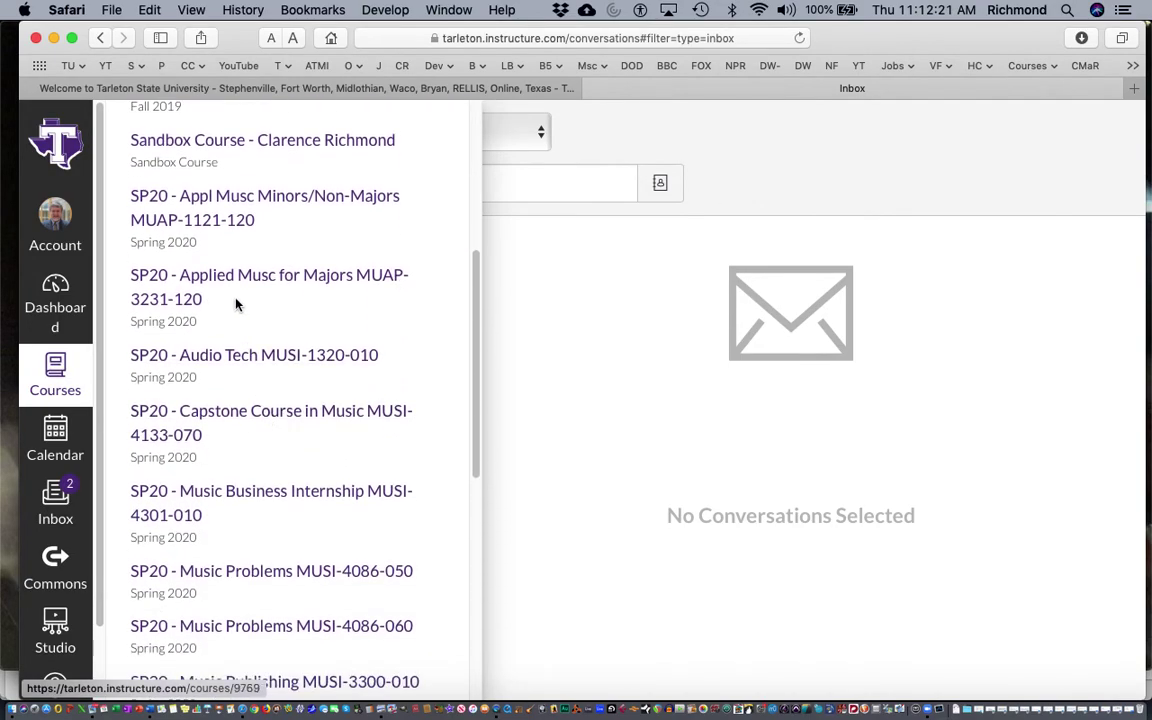
left_click(233, 204)
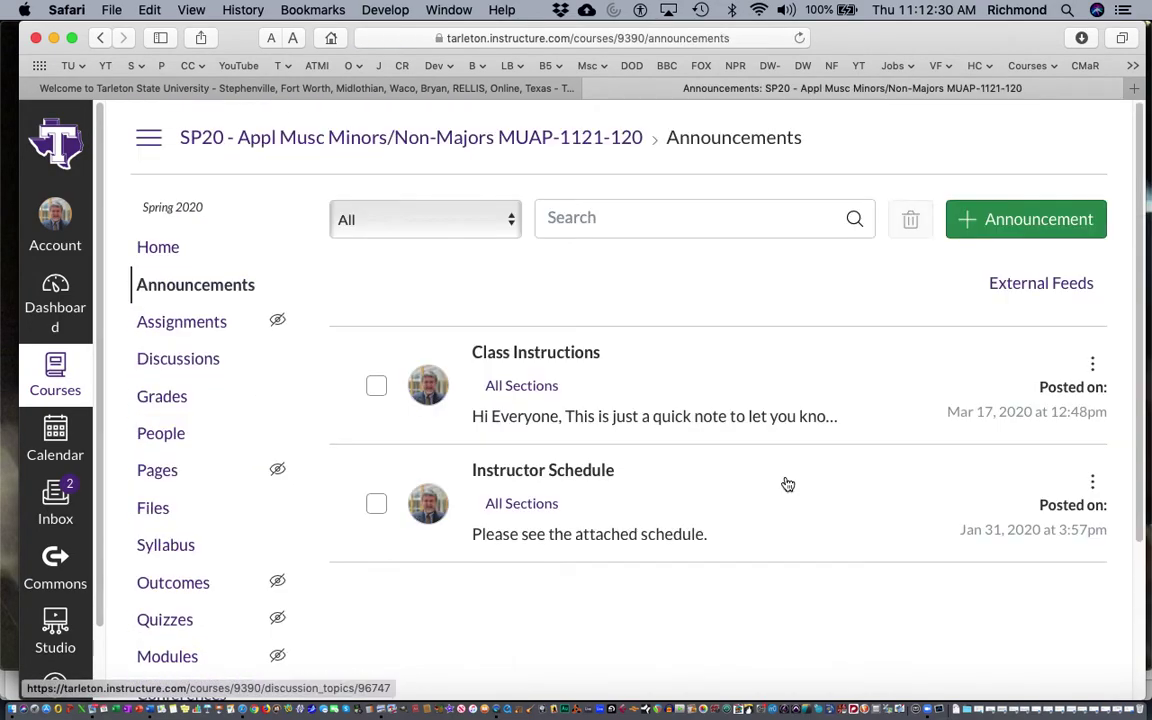